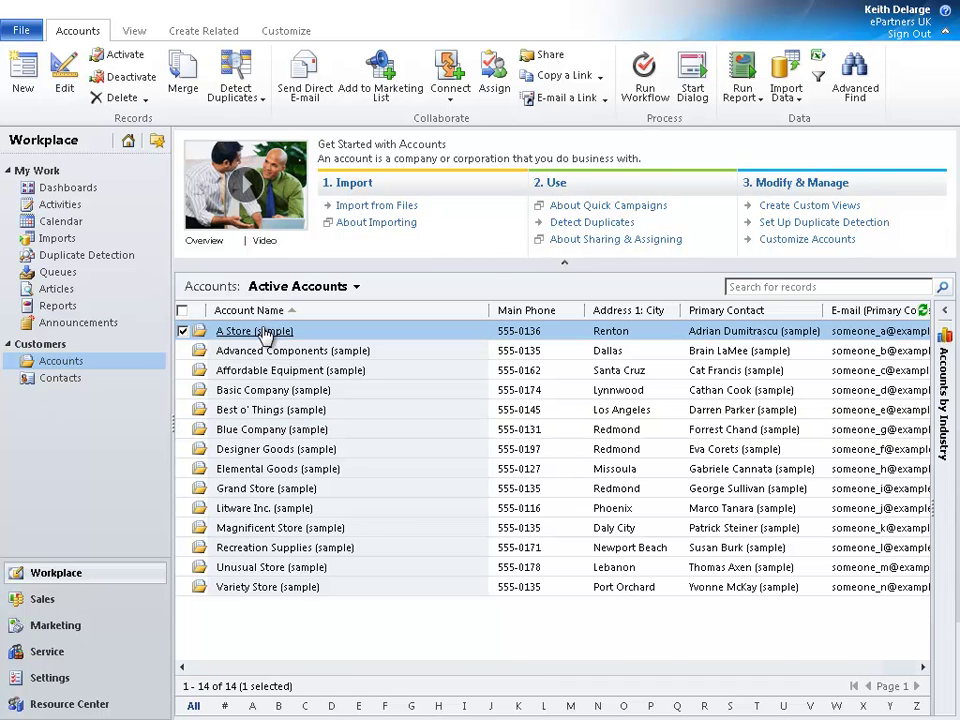
# Step: Open the A Store (sample) account record in a maximized window and open the customization of the Account entity
pyautogui.click(265, 335)
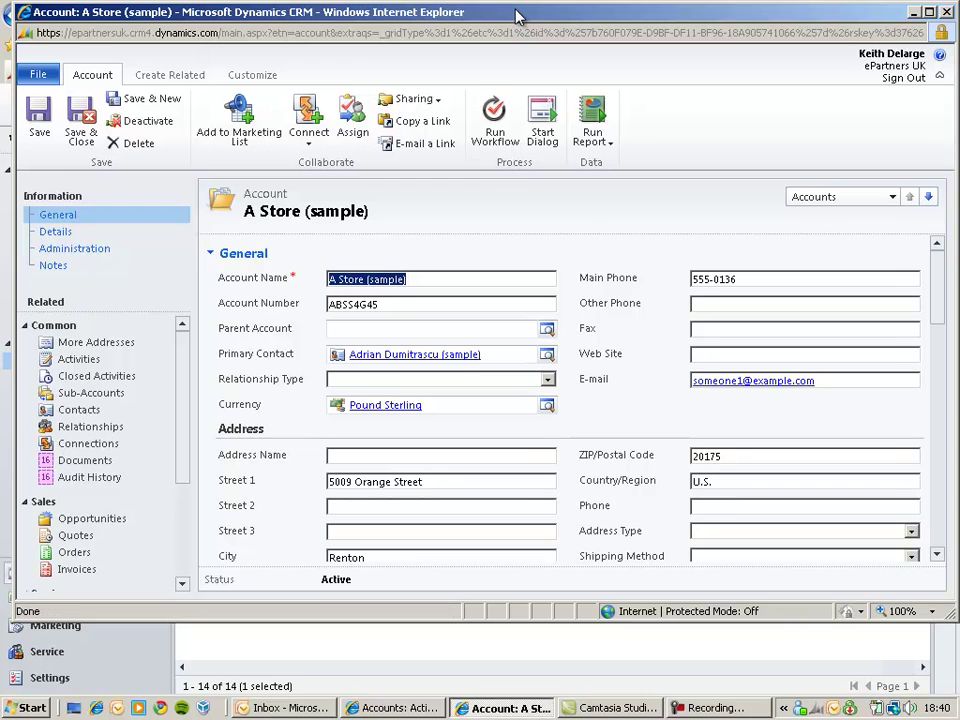
pyautogui.doubleClick(514, 12)
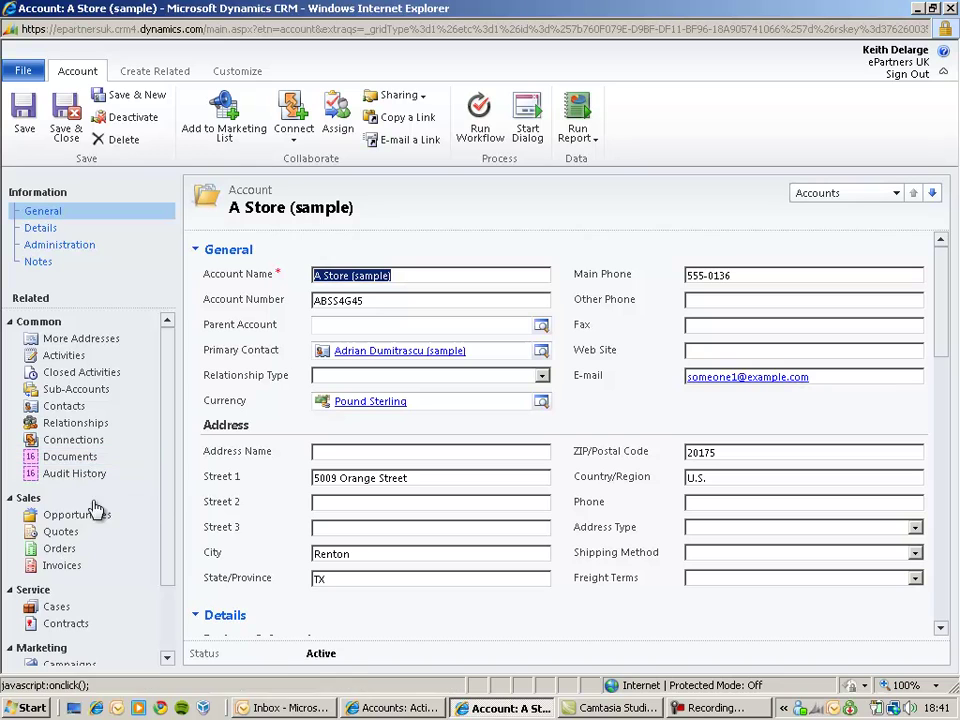
pyautogui.scroll(-1, 176, 495)
pyautogui.scroll(1, 174, 403)
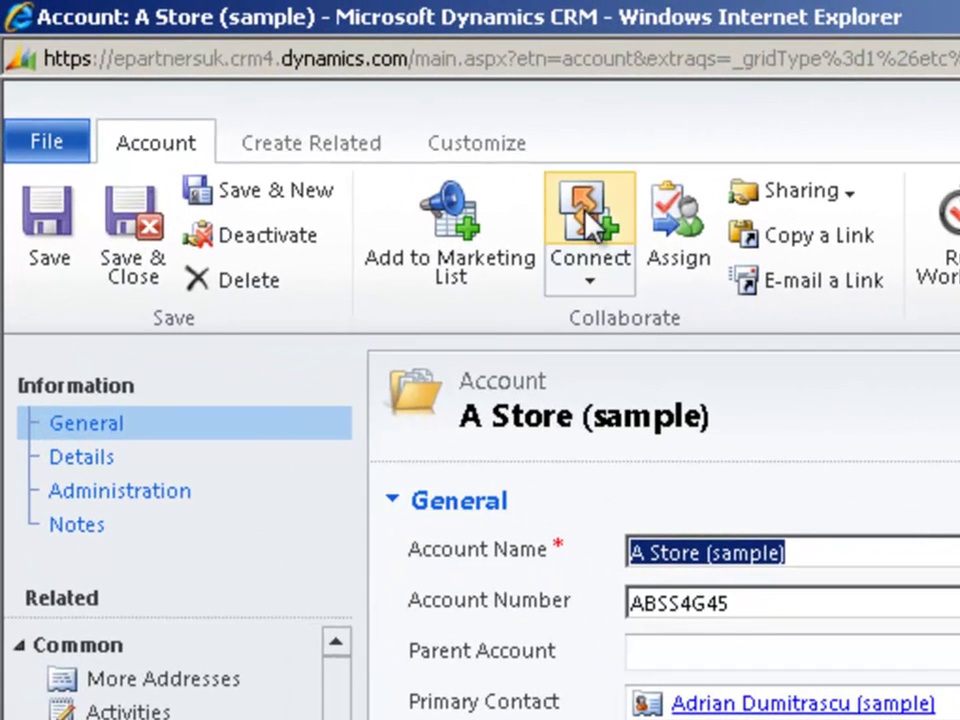
pyautogui.click(486, 145)
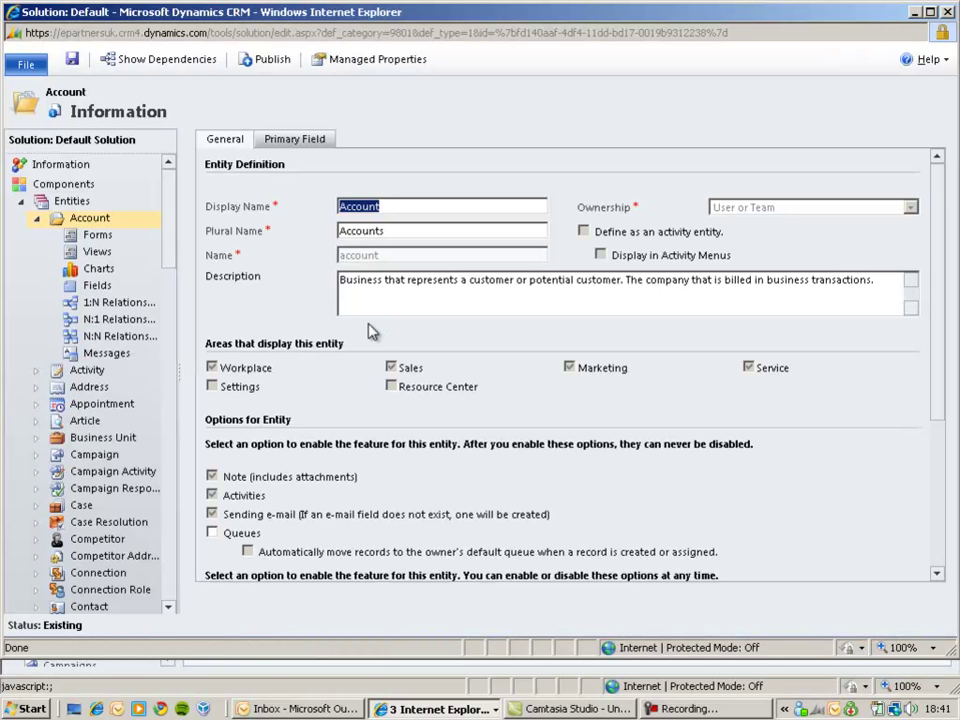
# Step: Create a new Account field with display name Company Number, name CompanyNumberAC and maximum length 15, and save and close it
pyautogui.click(98, 286)
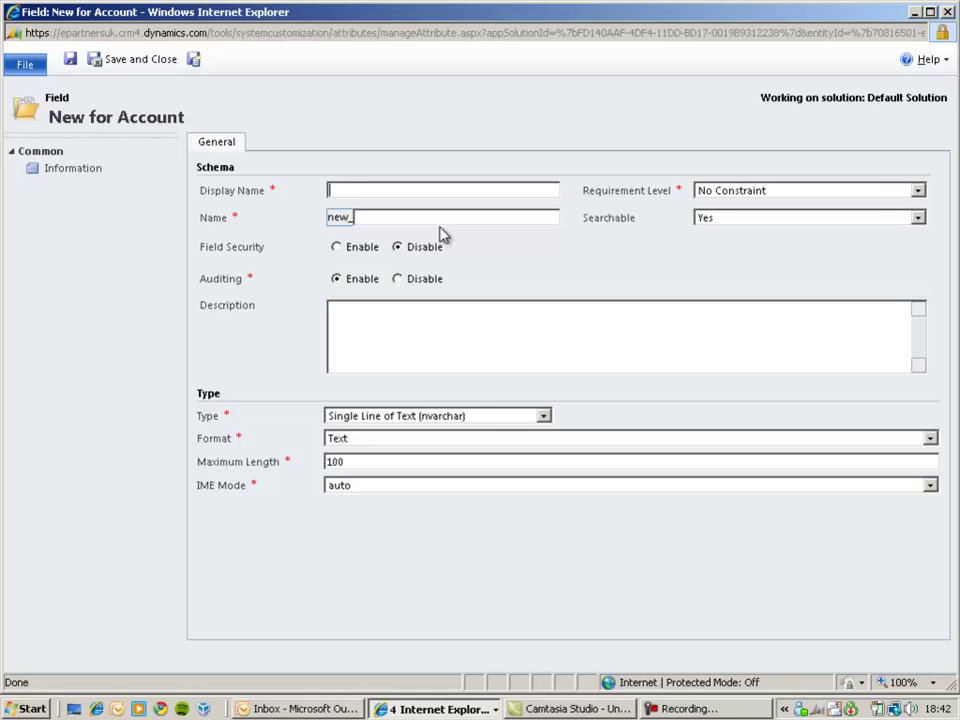
pyautogui.write('Company Number')
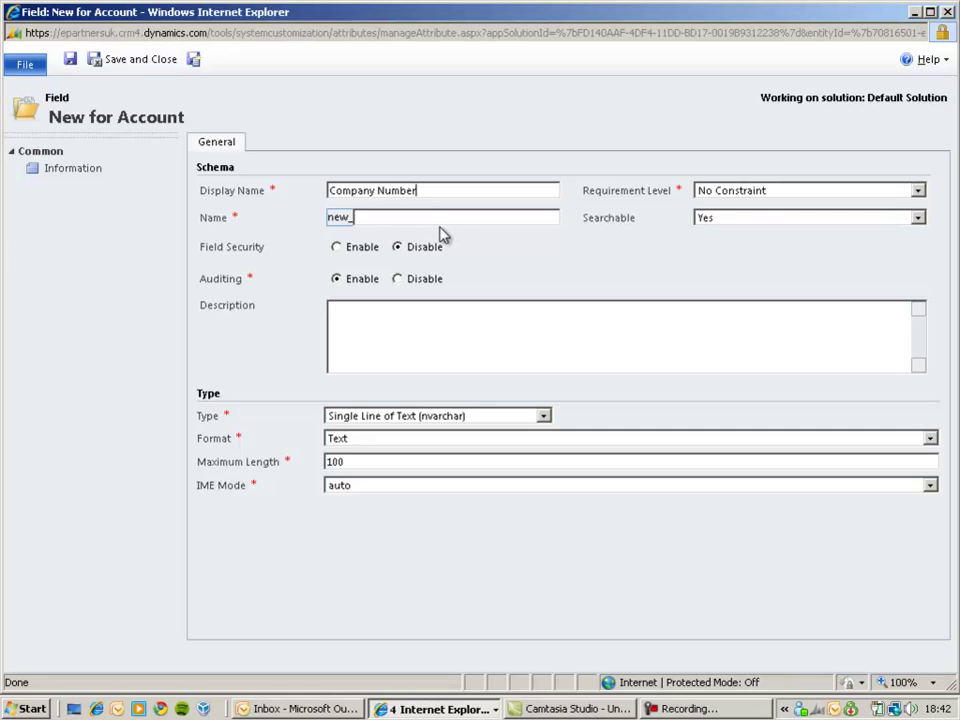
pyautogui.press('Tab')
pyautogui.click(456, 220)
pyautogui.write('AC')
pyautogui.doubleClick(430, 461)
pyautogui.write('15')
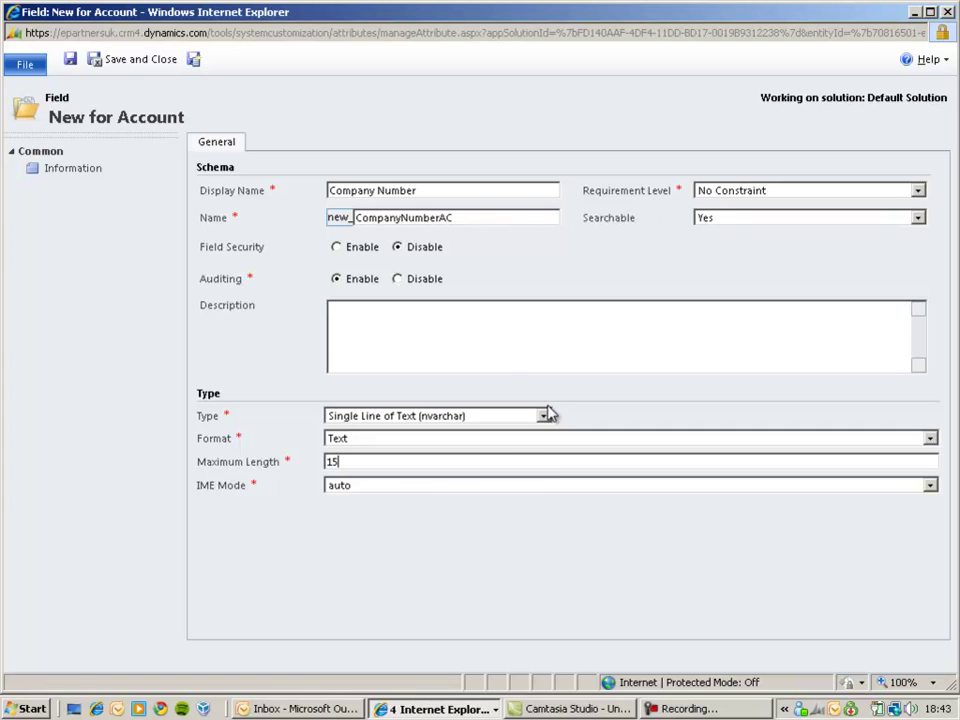
pyautogui.click(135, 62)
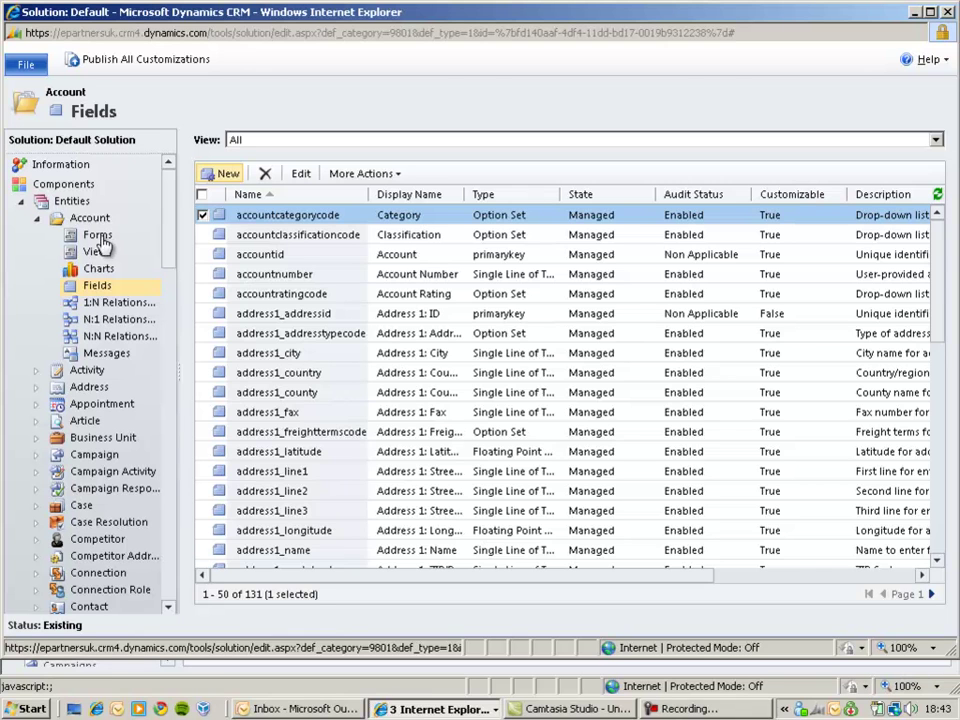
# Step: Open the Account entity's main Information form for editing in a maximized window
pyautogui.click(100, 240)
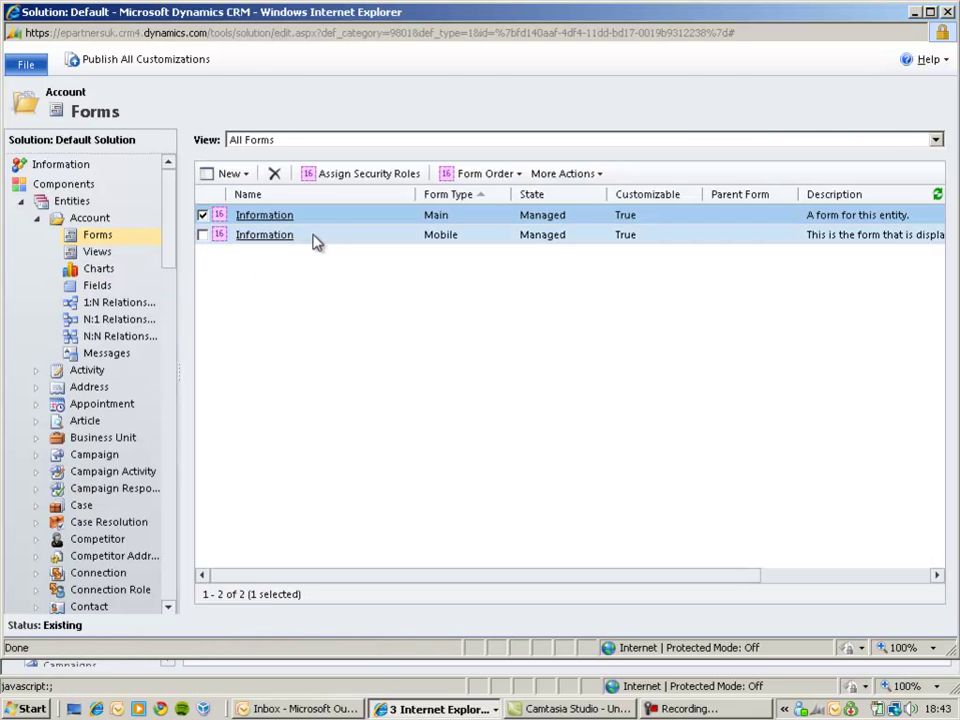
pyautogui.doubleClick(451, 219)
pyautogui.doubleClick(476, 20)
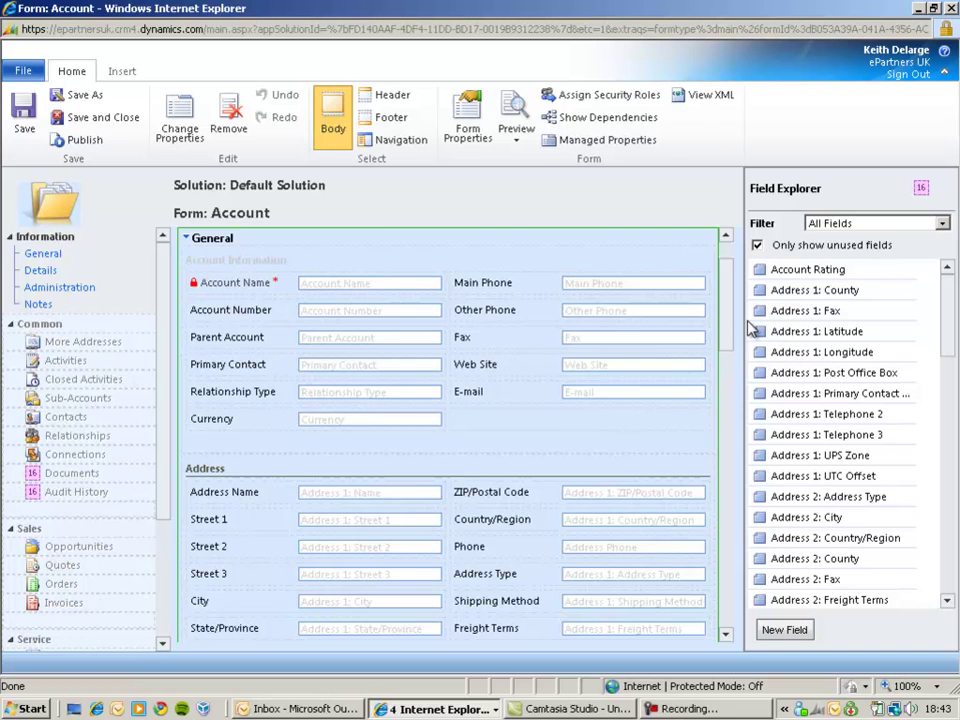
# Step: Filter the available fields to Custom Fields and place Company Number in the empty cell beside Currency in the General section
pyautogui.moveTo(729, 321); pyautogui.dragTo(735, 288)
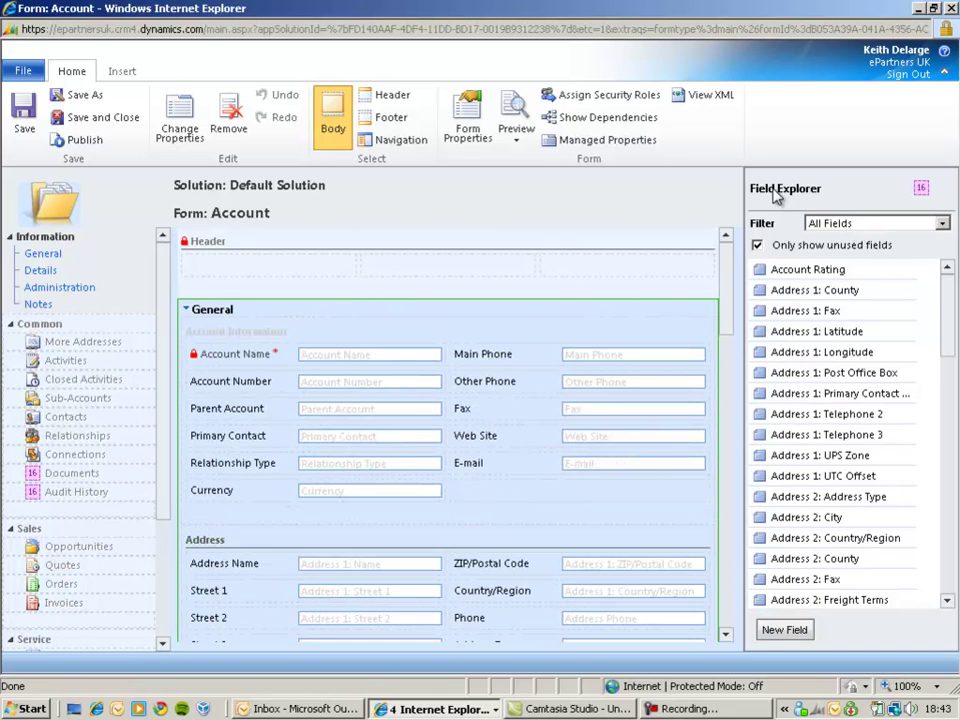
pyautogui.moveTo(953, 343); pyautogui.dragTo(951, 285)
pyautogui.click(855, 225)
pyautogui.click(862, 252)
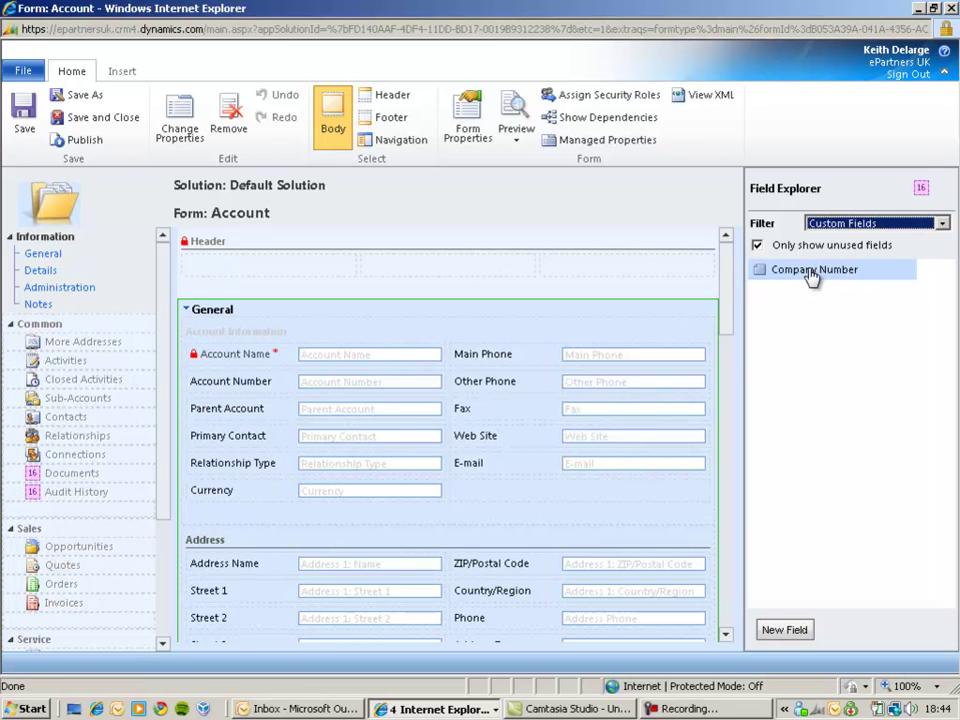
pyautogui.click(813, 277)
pyautogui.moveTo(813, 277); pyautogui.dragTo(548, 498)
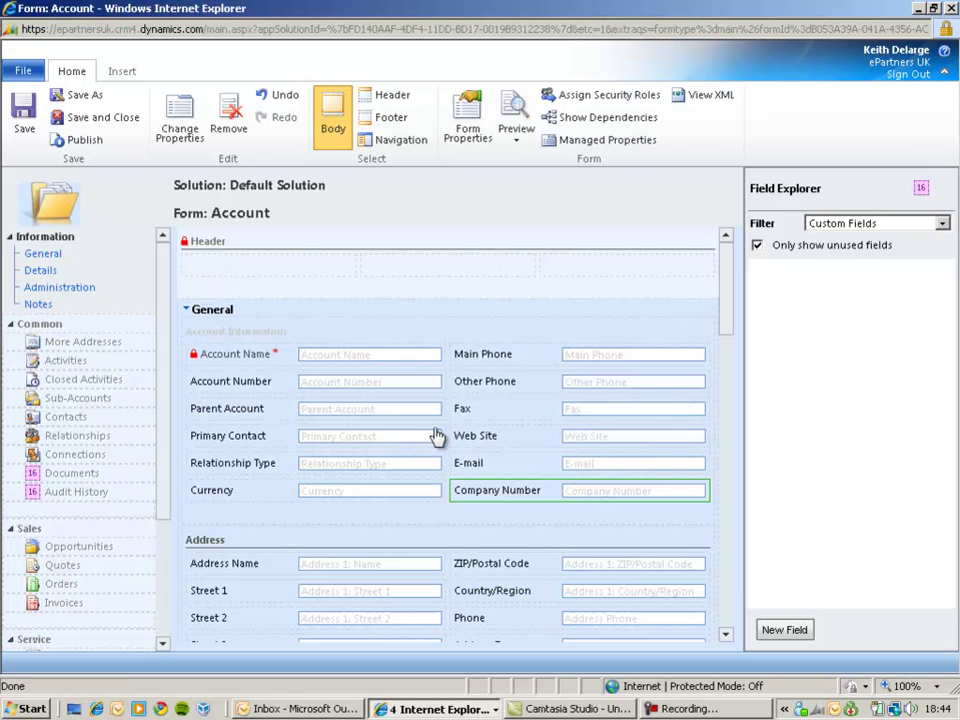
# Step: Remove the Other Phone field and move the Currency field into the Business Information section under Details
pyautogui.click(603, 388)
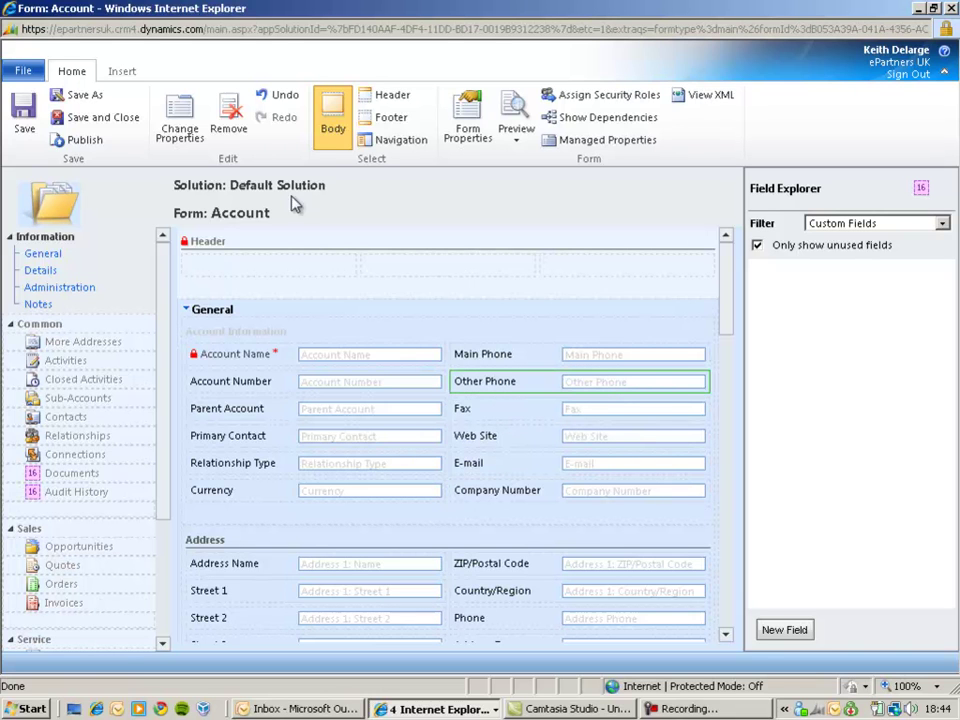
pyautogui.click(230, 130)
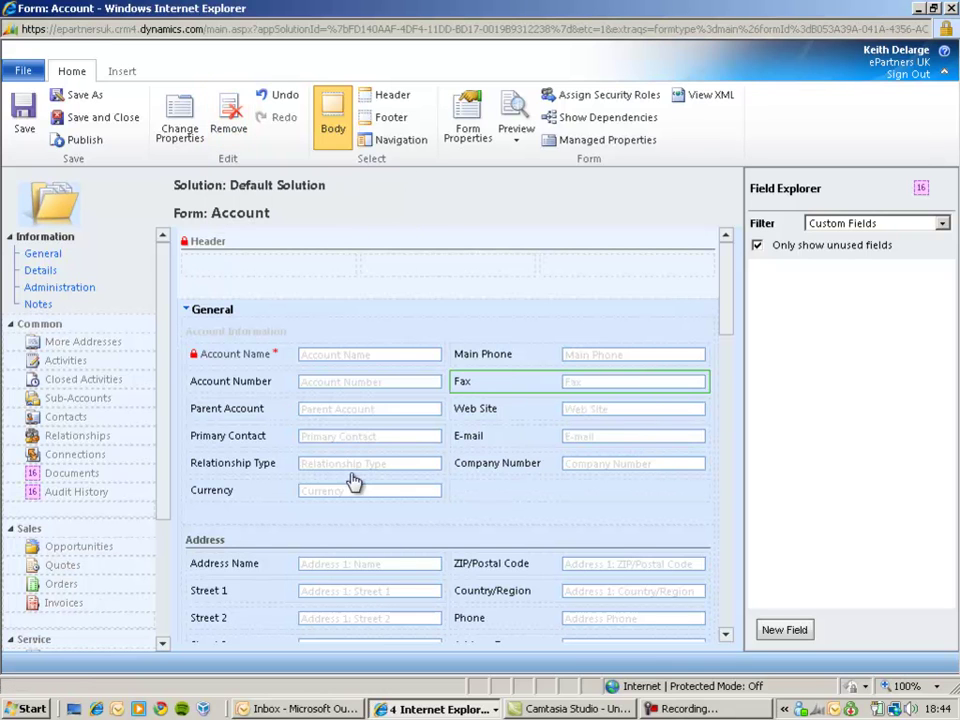
pyautogui.scroll(-3, 729, 311)
pyautogui.moveTo(371, 337)
pyautogui.mouseDown()
pyautogui.moveTo(430, 478)
pyautogui.moveTo(463, 600)
pyautogui.moveTo(448, 636)
pyautogui.moveTo(431, 634)
pyautogui.mouseUp()
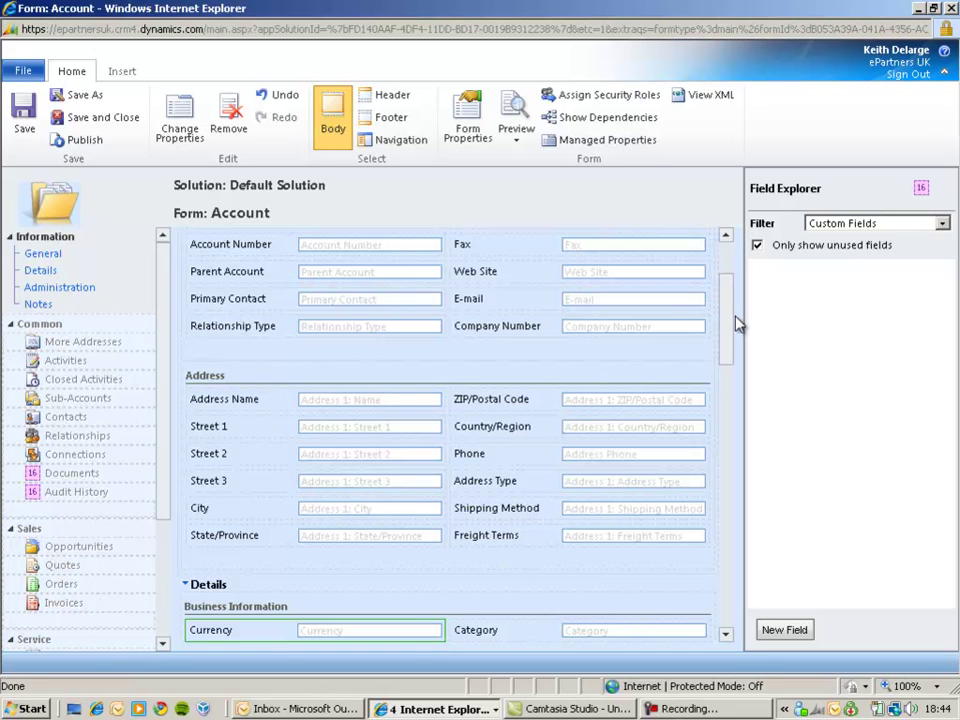
# Step: Change the label of the ZIP/Postal Code field in the Address section to Postcode
pyautogui.moveTo(728, 320); pyautogui.dragTo(729, 266)
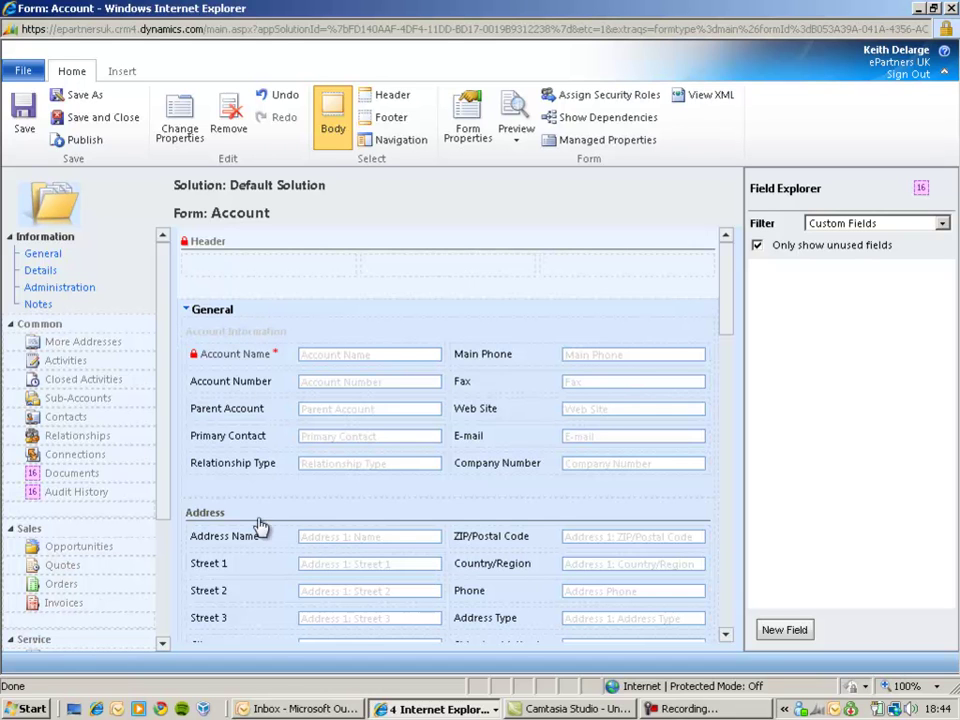
pyautogui.doubleClick(574, 543)
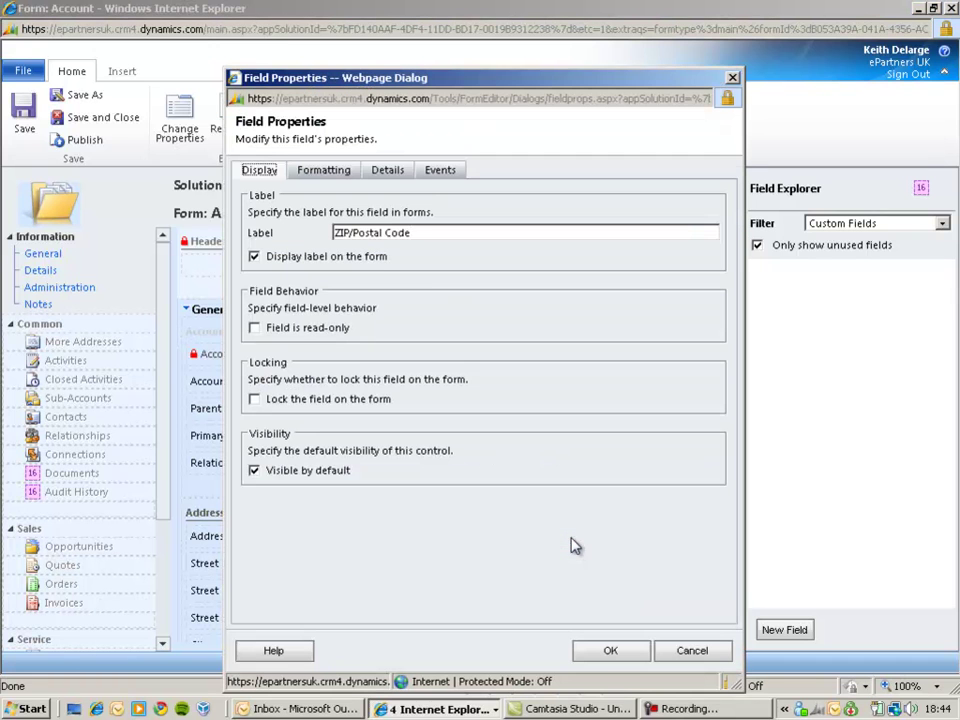
pyautogui.moveTo(412, 234); pyautogui.dragTo(313, 240)
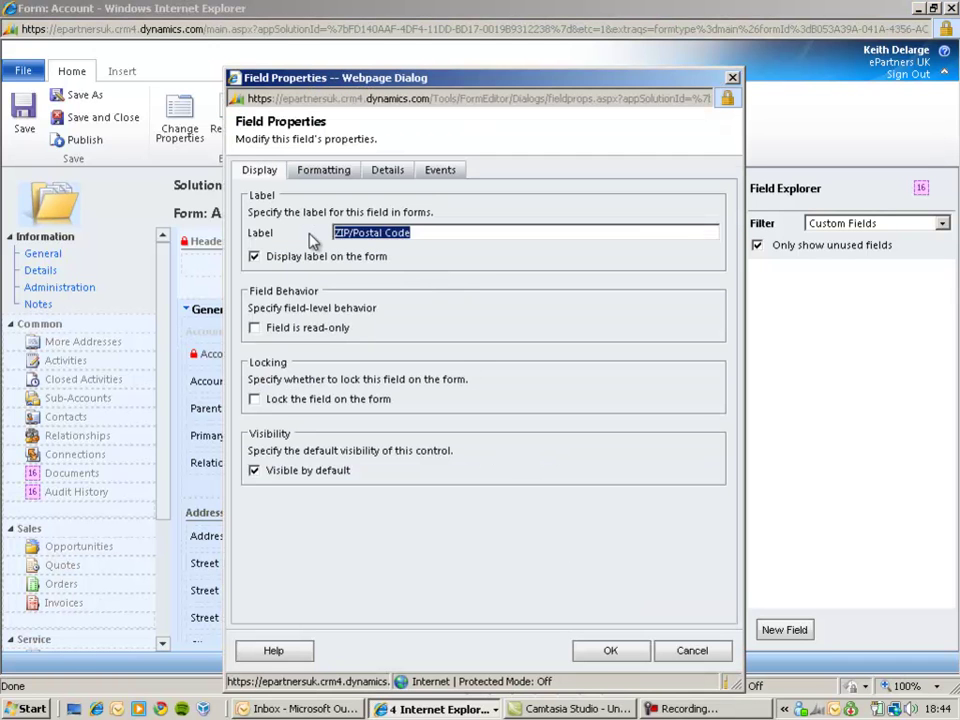
pyautogui.write('Postcode')
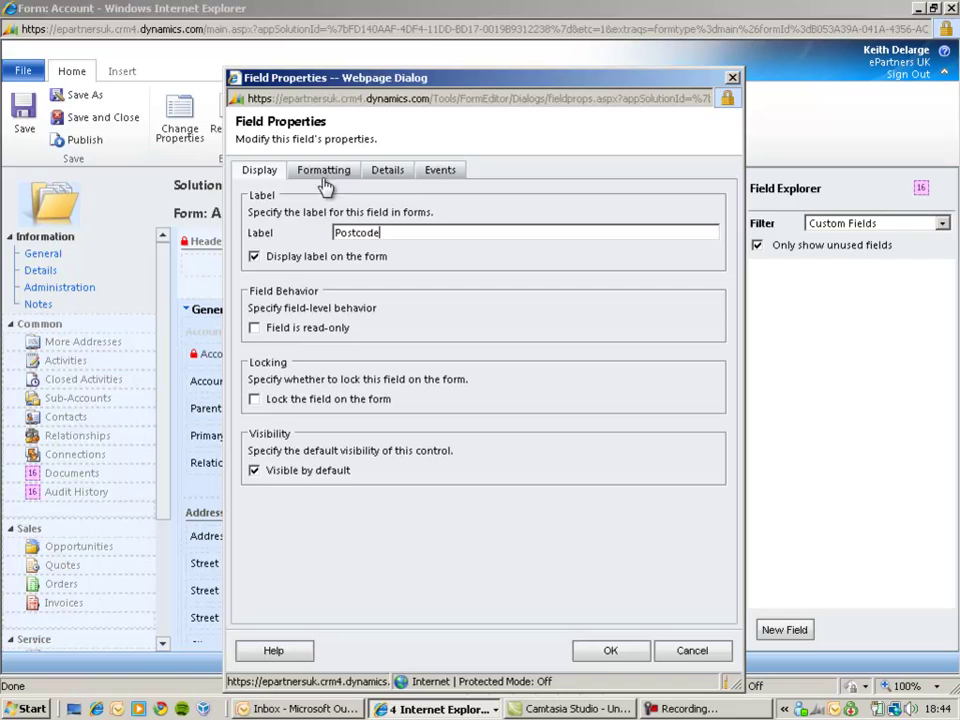
pyautogui.click(324, 172)
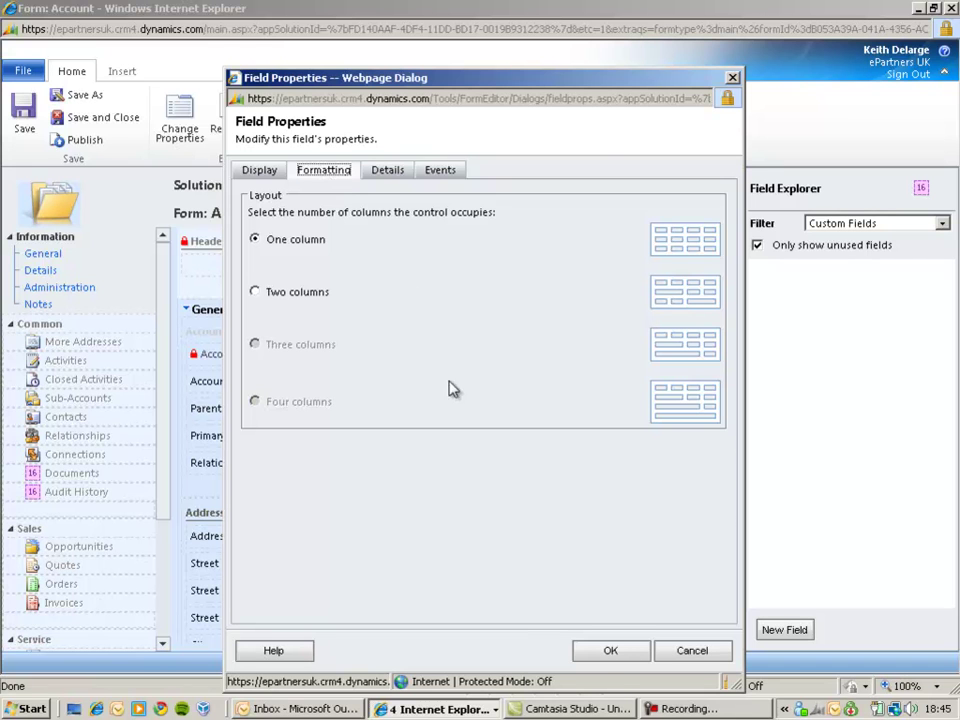
pyautogui.click(615, 651)
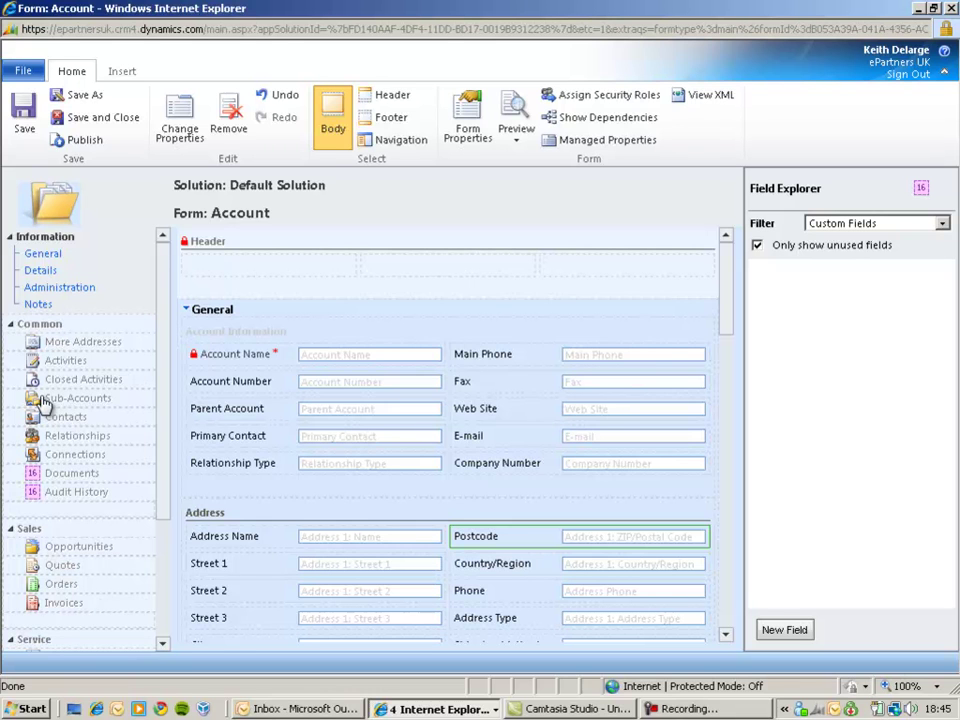
# Step: Switch to editing the form's navigation and remove the Contracts link from the Service group
pyautogui.click(402, 141)
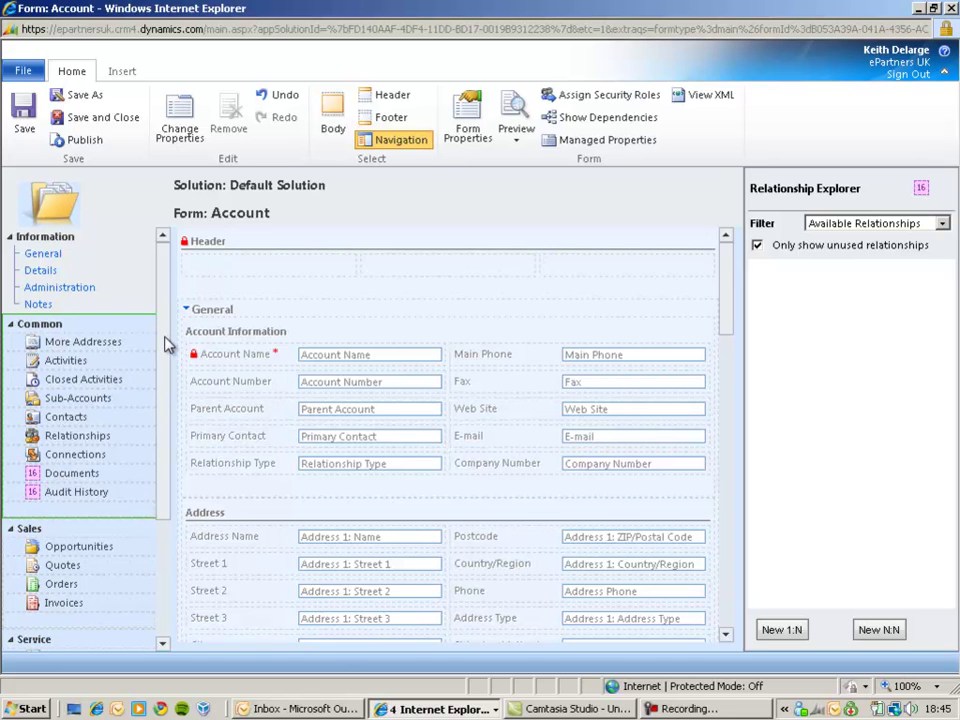
pyautogui.moveTo(167, 344); pyautogui.dragTo(167, 437)
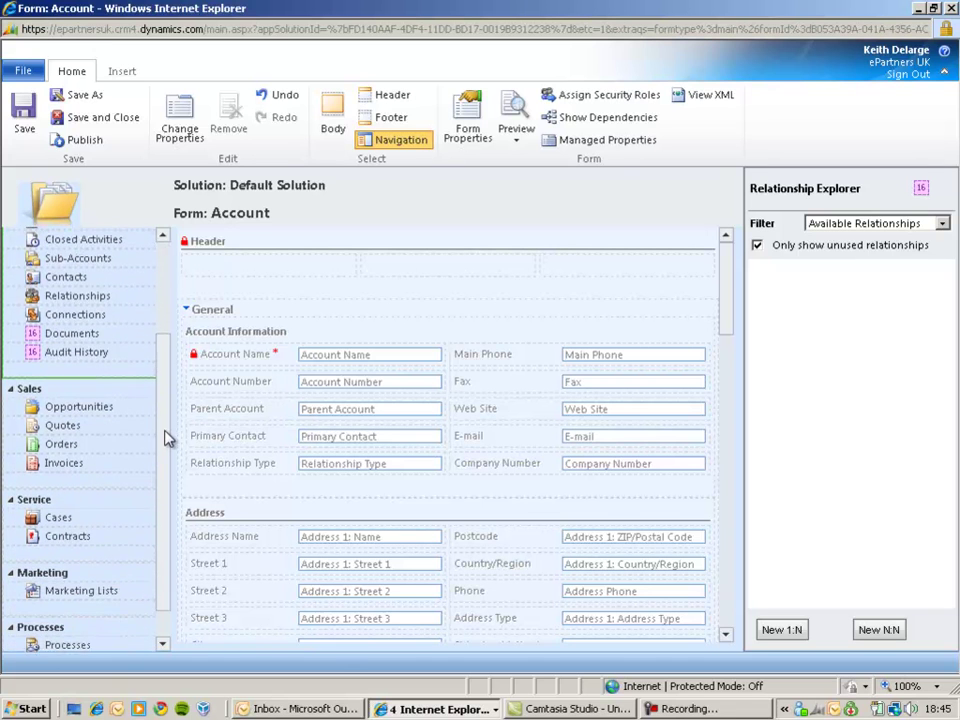
pyautogui.click(95, 463)
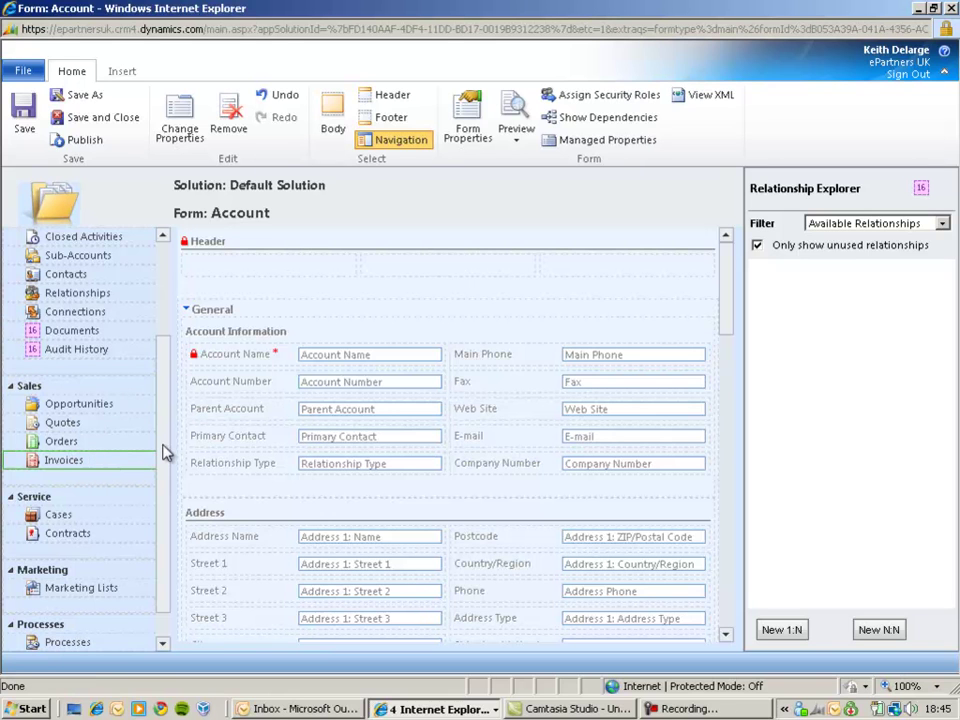
pyautogui.click(75, 535)
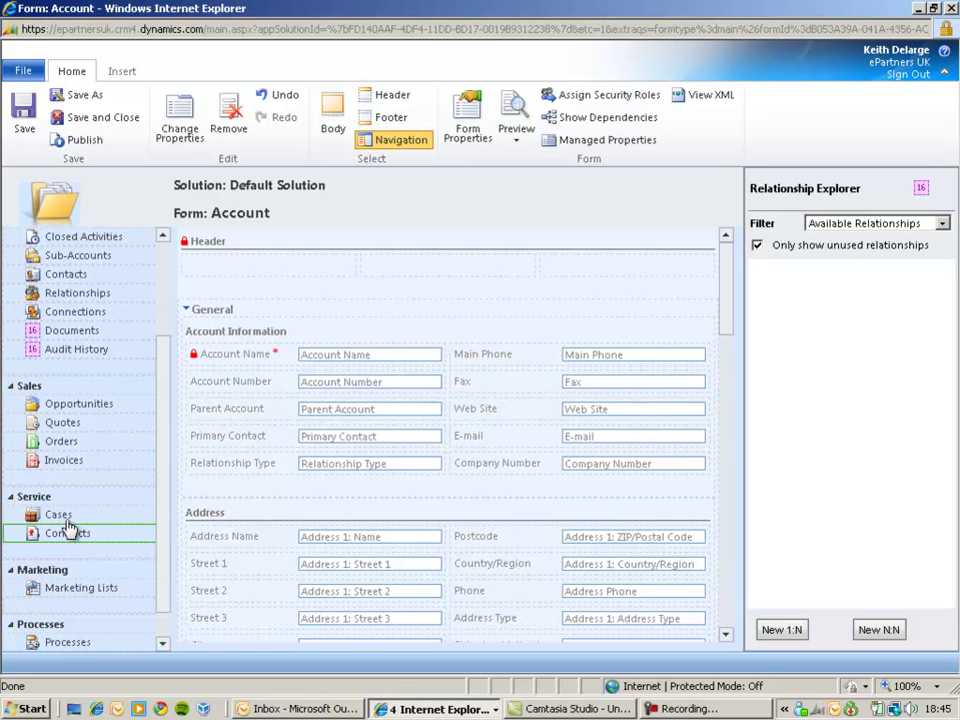
pyautogui.moveTo(161, 514); pyautogui.dragTo(162, 548)
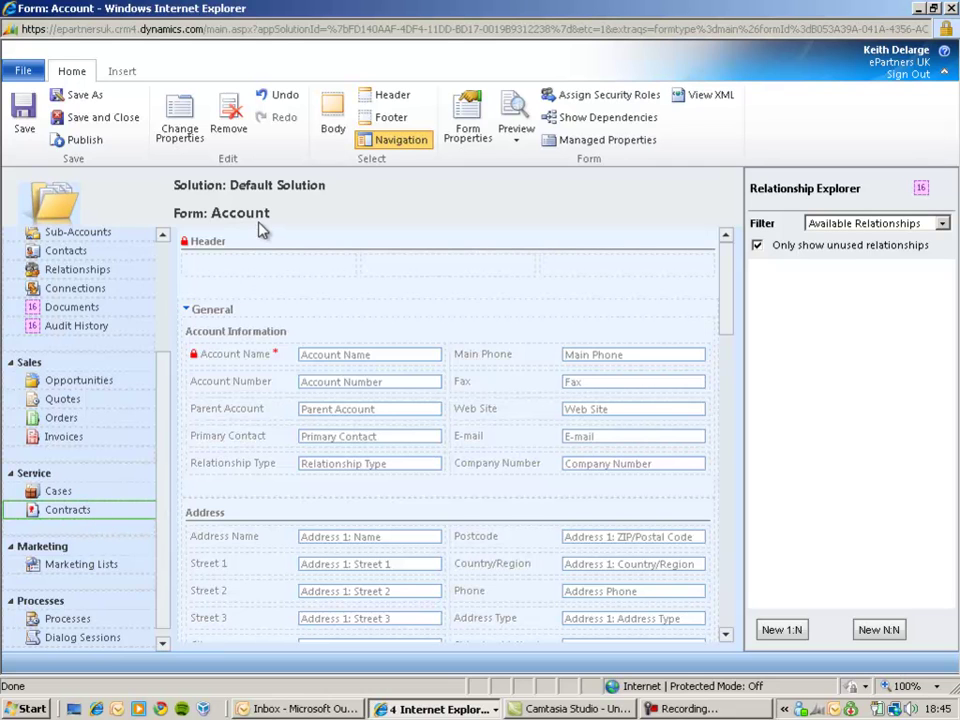
pyautogui.click(232, 116)
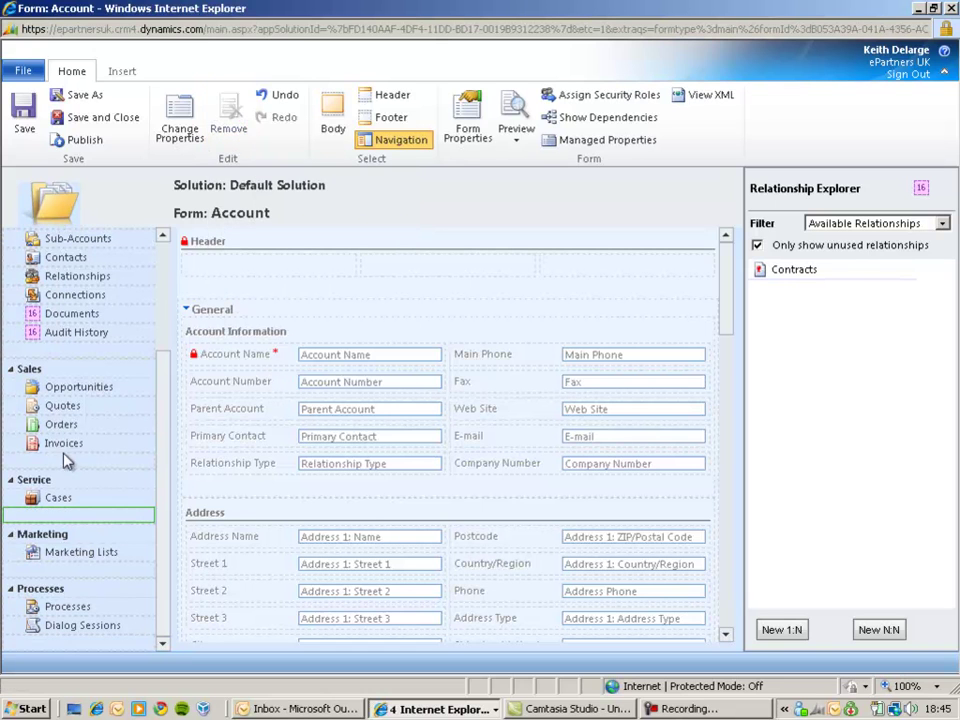
# Step: Rename the Sales navigation group as Commercial
pyautogui.doubleClick(70, 373)
pyautogui.moveTo(476, 392); pyautogui.dragTo(400, 392)
pyautogui.write('Commercial')
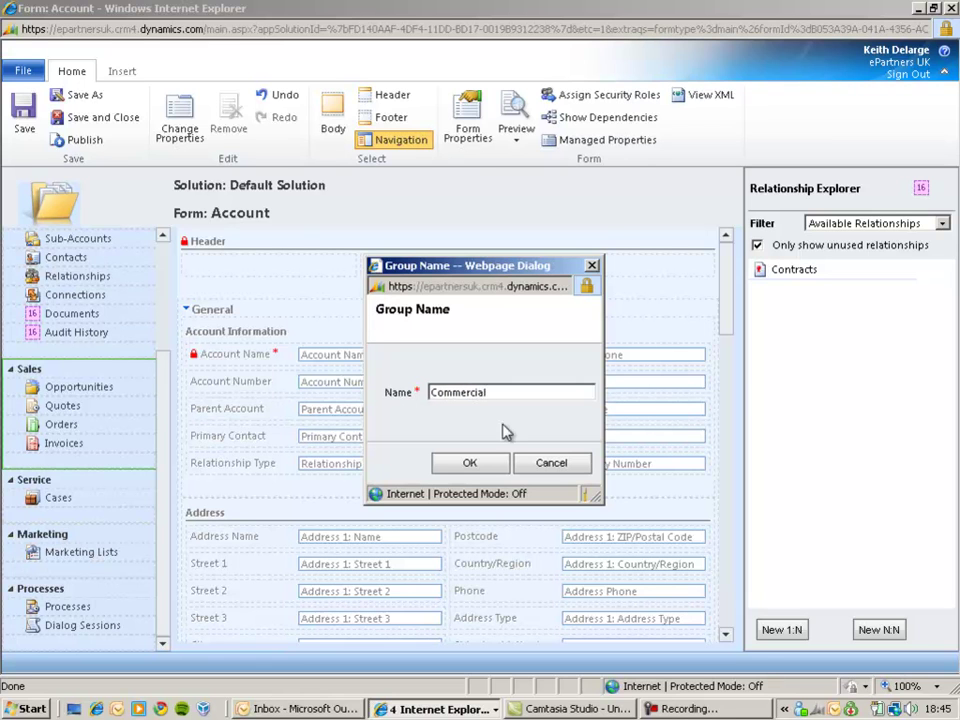
pyautogui.click(472, 463)
# Step: Add the Account Name and Company Number fields to the form header
pyautogui.click(528, 261)
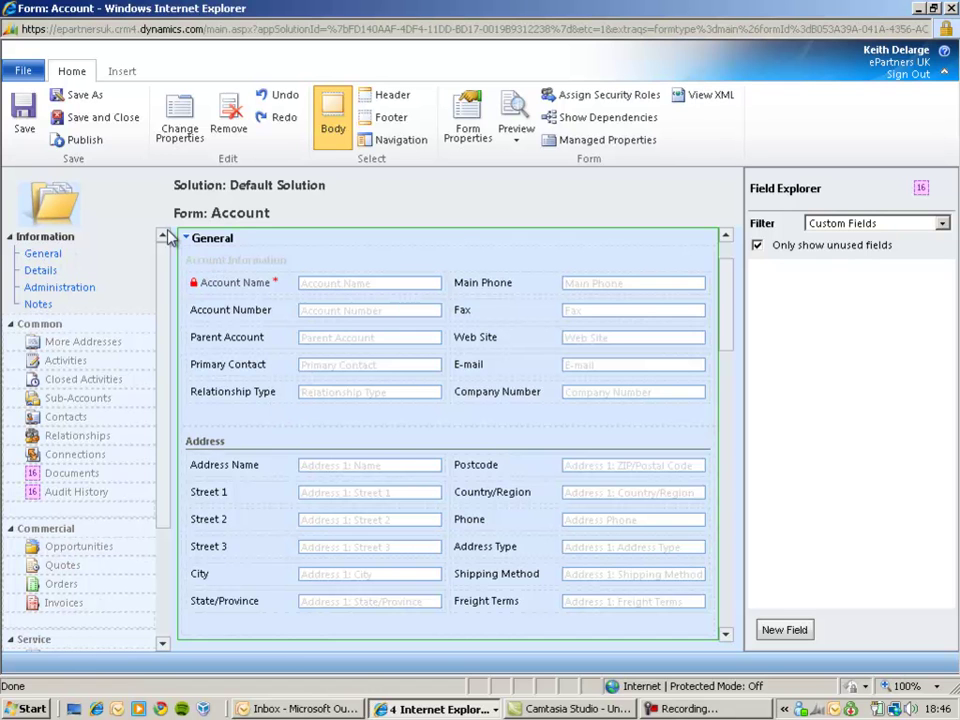
pyautogui.moveTo(731, 278)
pyautogui.mouseDown()
pyautogui.moveTo(729, 321)
pyautogui.moveTo(731, 257)
pyautogui.mouseUp()
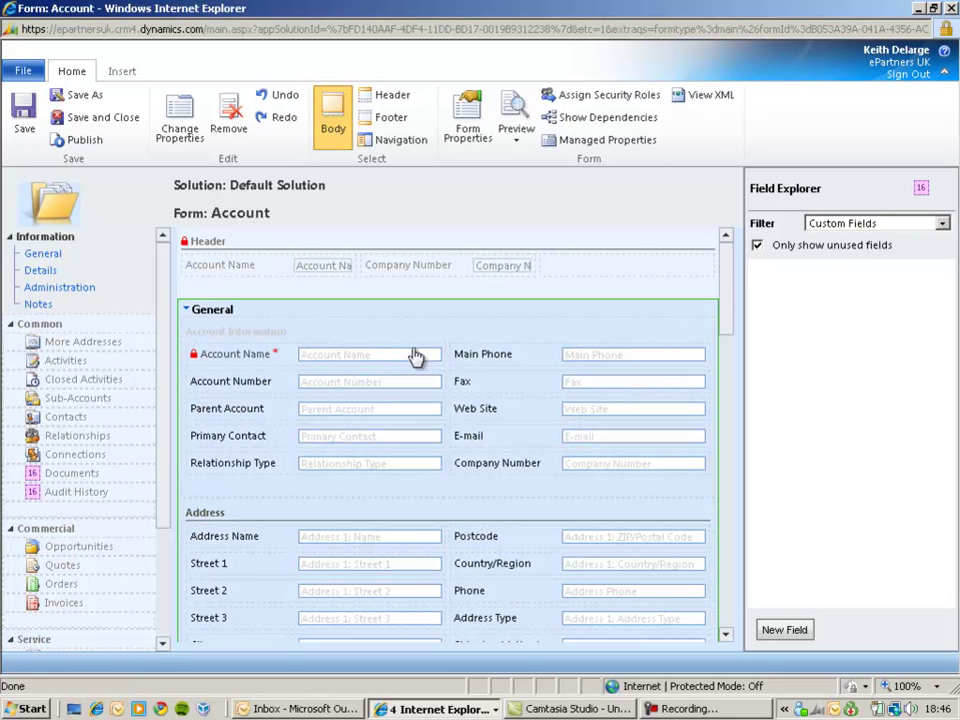
# Step: Insert a one-column section directly below the Address section of the General tab
pyautogui.moveTo(731, 290); pyautogui.dragTo(731, 324)
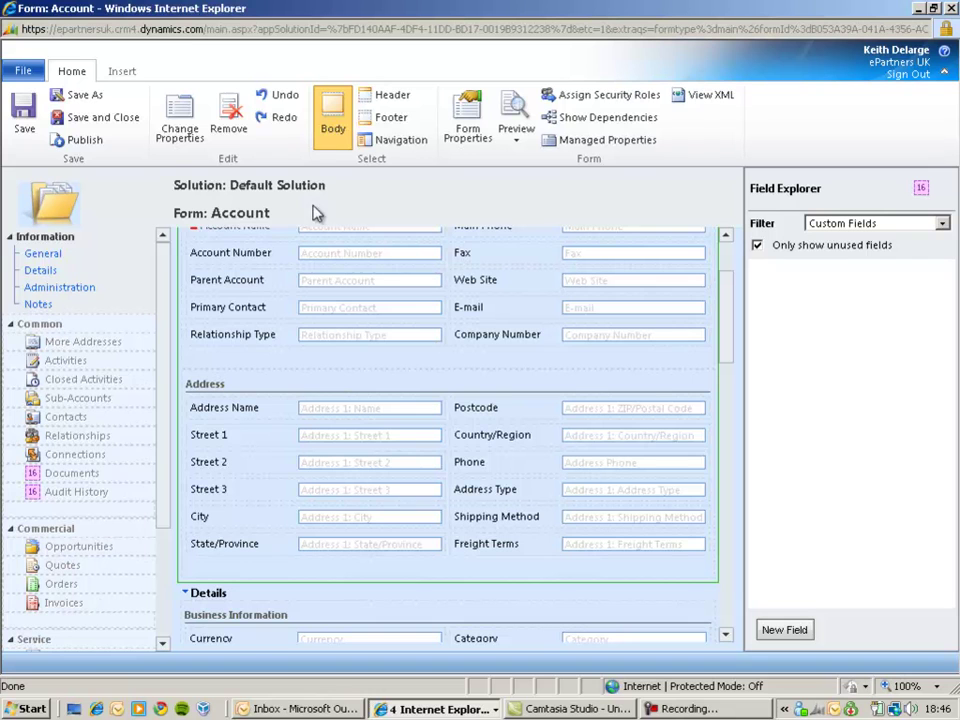
pyautogui.click(245, 390)
pyautogui.click(122, 72)
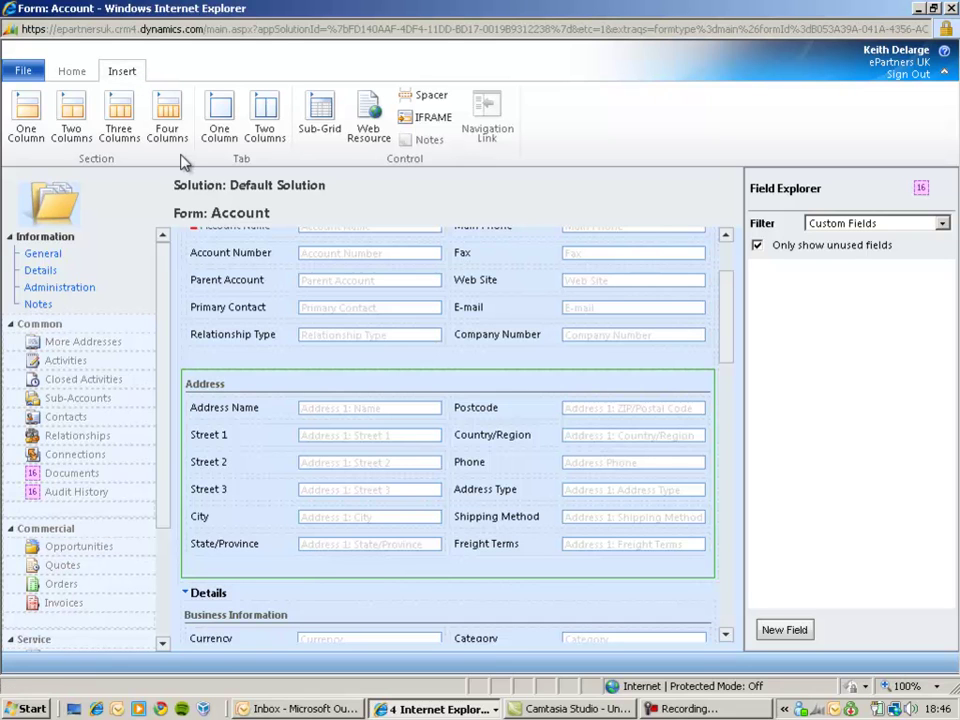
pyautogui.click(30, 133)
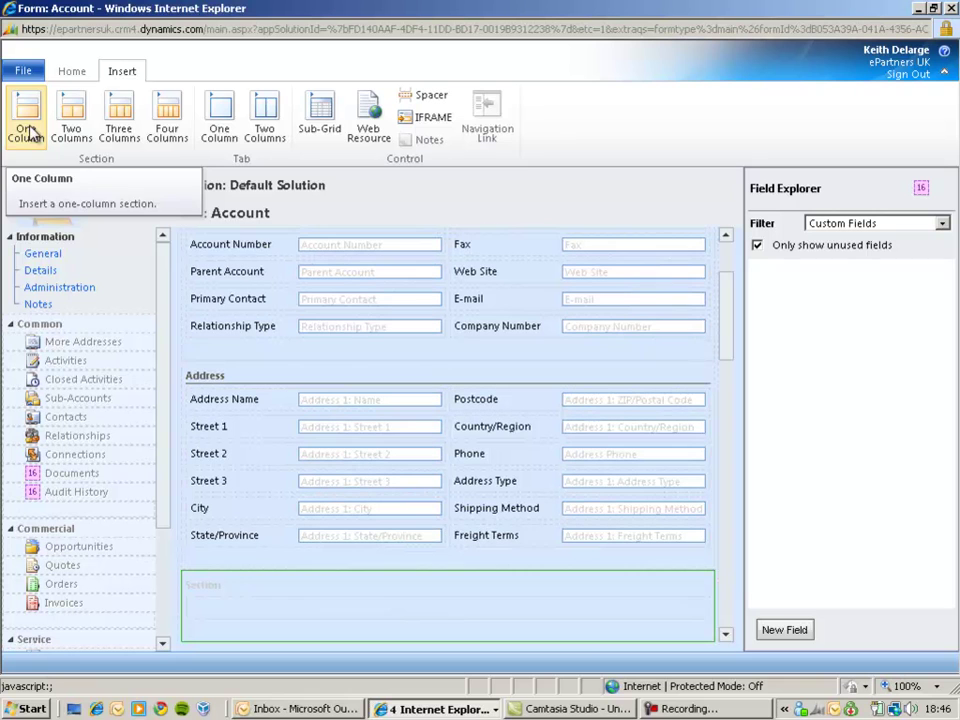
# Step: Label the new section Activities and have both its label and a line at its top shown on the form
pyautogui.doubleClick(342, 588)
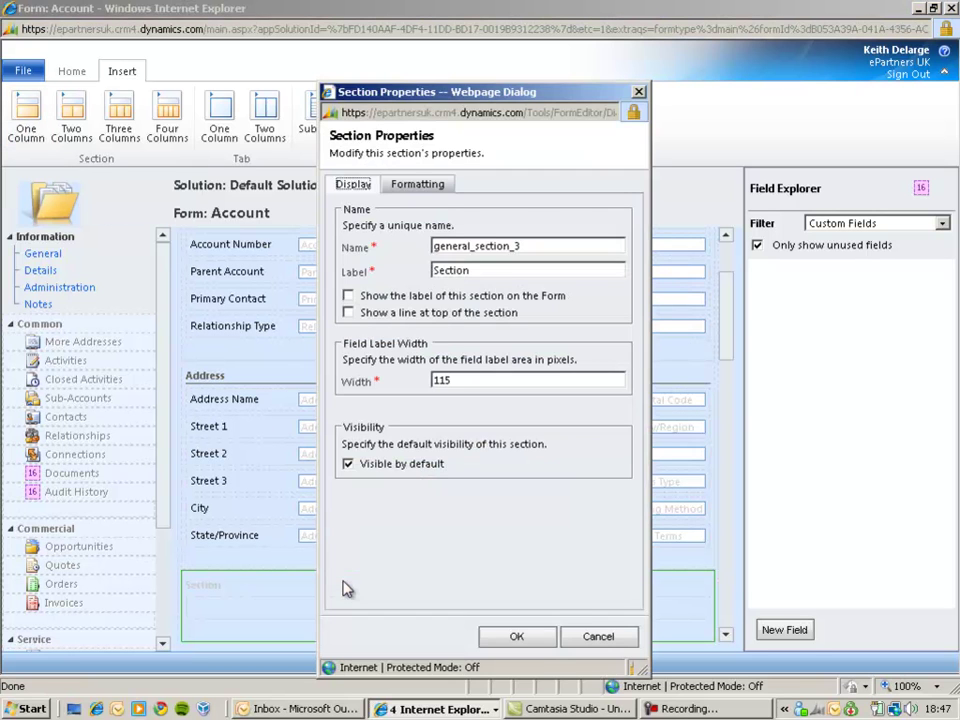
pyautogui.moveTo(495, 270); pyautogui.dragTo(380, 277)
pyautogui.write('Activities')
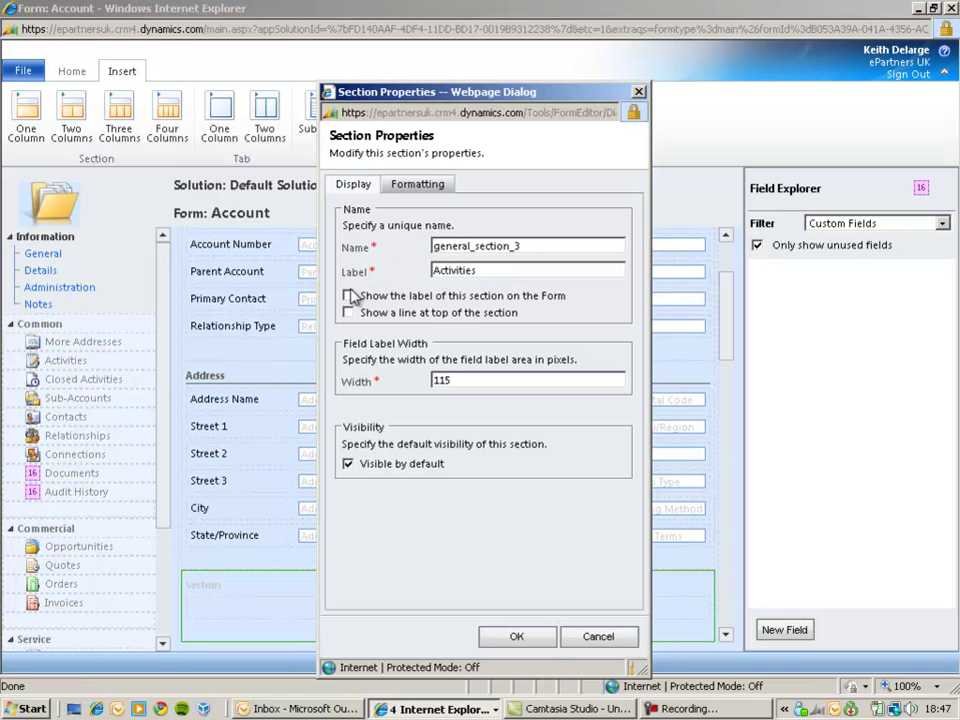
pyautogui.click(348, 296)
pyautogui.click(352, 315)
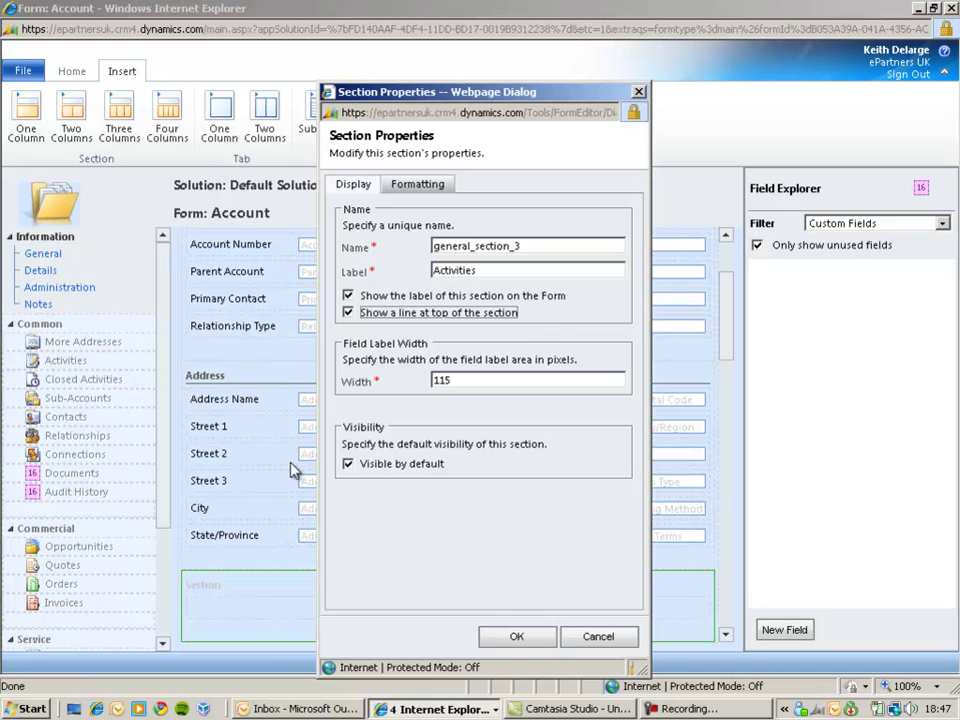
pyautogui.click(514, 637)
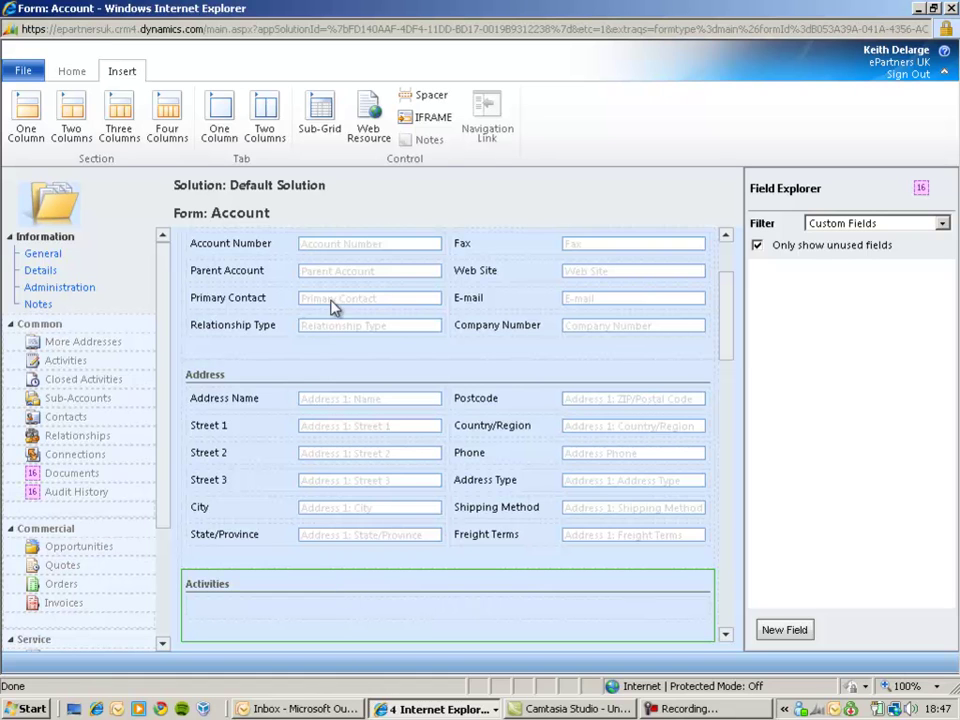
# Step: Insert a sub-grid in the Activities section, using Activities as both its name and its label
pyautogui.click(326, 133)
pyautogui.click(418, 172)
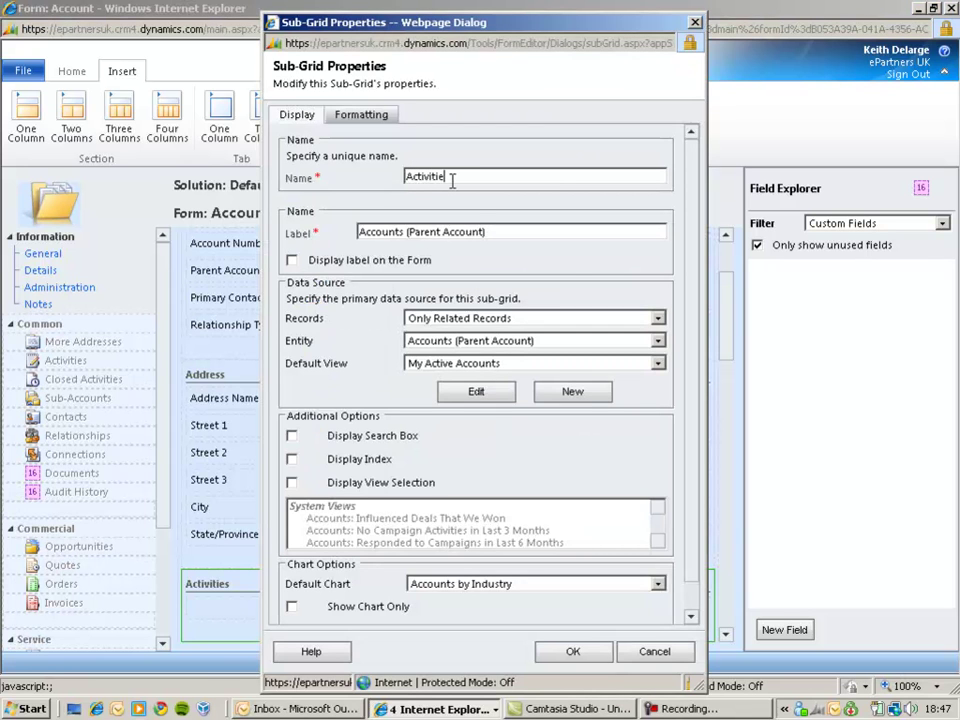
pyautogui.press('Tab')
pyautogui.write('Acti')
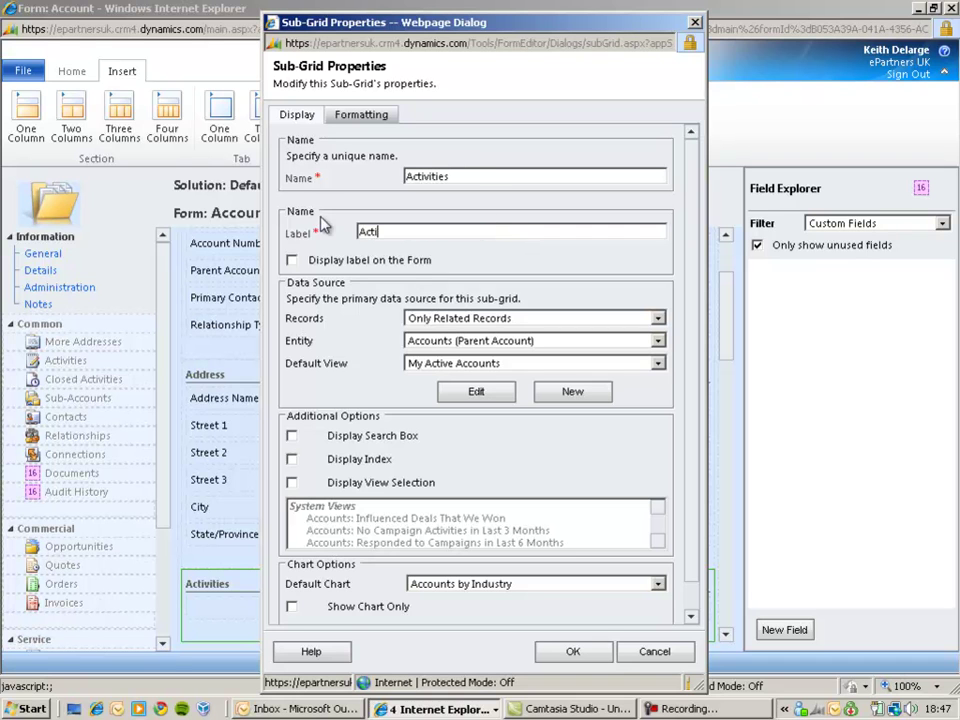
pyautogui.write('vities')
# Step: Set the sub-grid's entity to Activities (Regarding) with Open Activities as its default view, and apply the properties
pyautogui.click(465, 340)
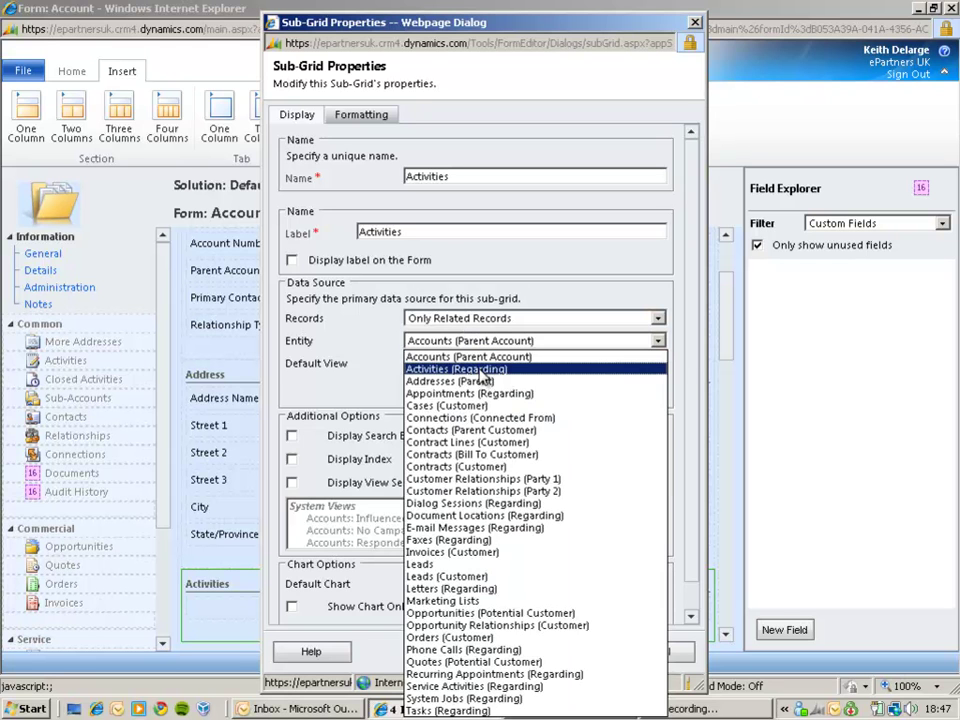
pyautogui.click(482, 370)
pyautogui.click(482, 365)
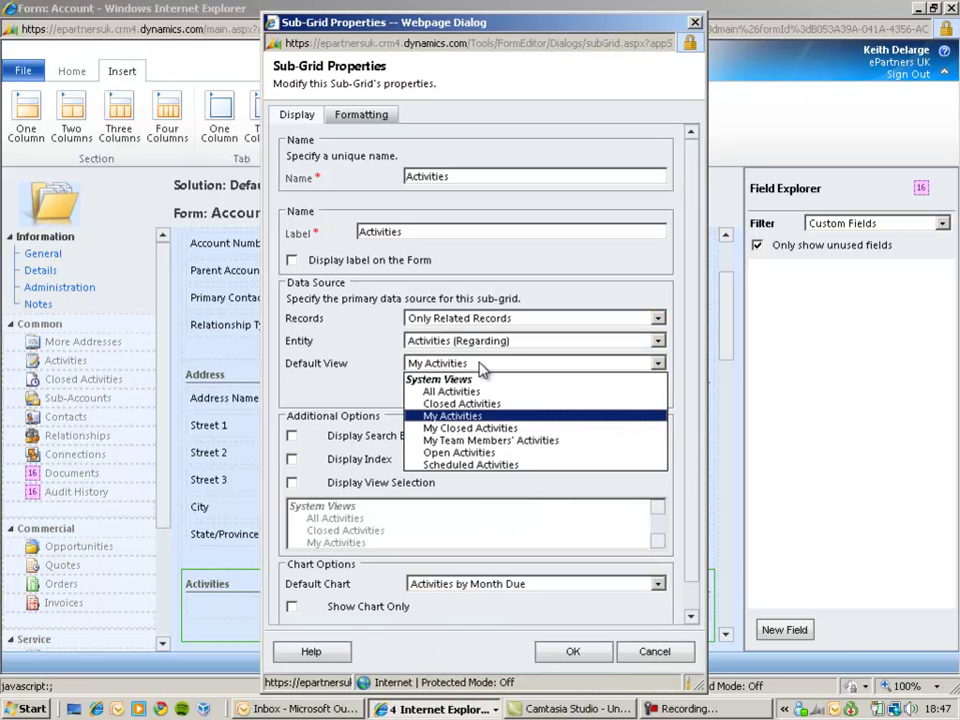
pyautogui.click(493, 455)
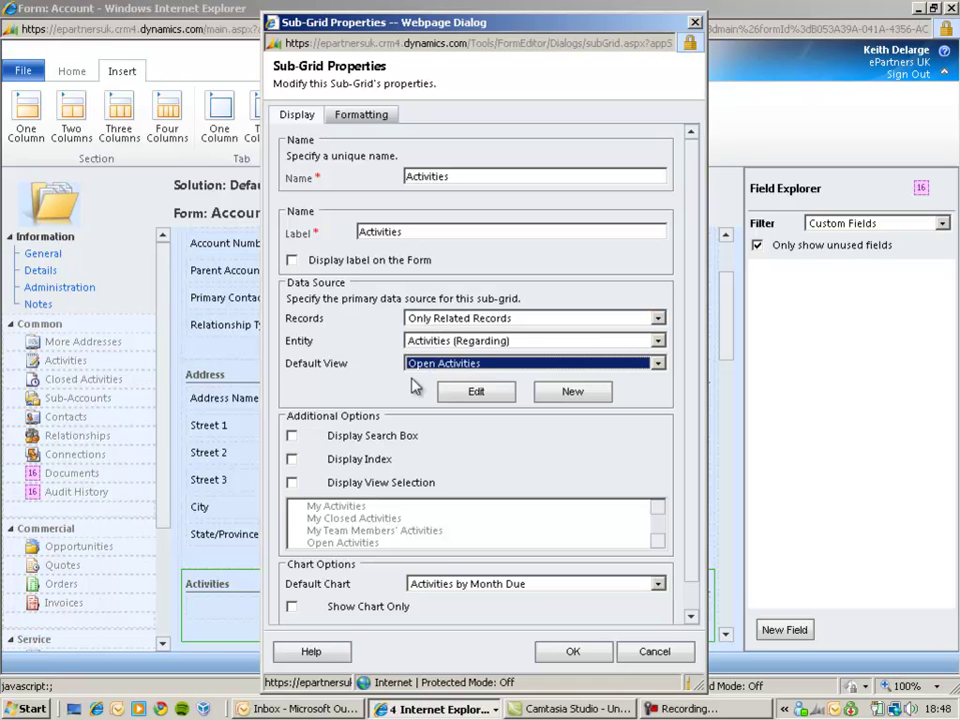
pyautogui.click(573, 651)
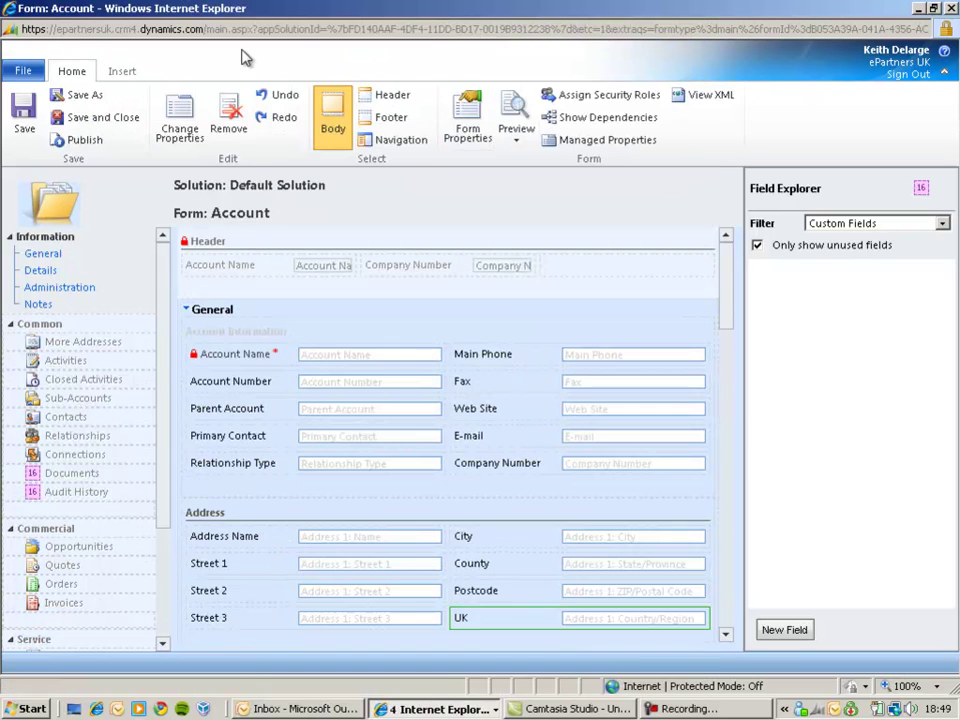
# Step: Save and close the Account form, and publish all customizations of the solution
pyautogui.click(108, 121)
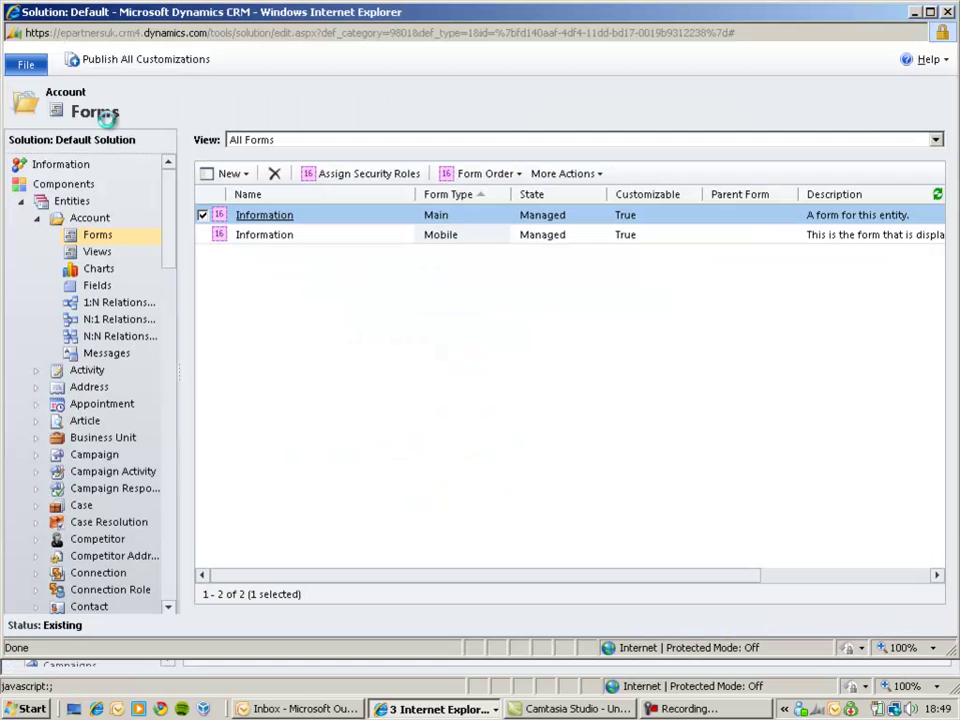
pyautogui.click(145, 59)
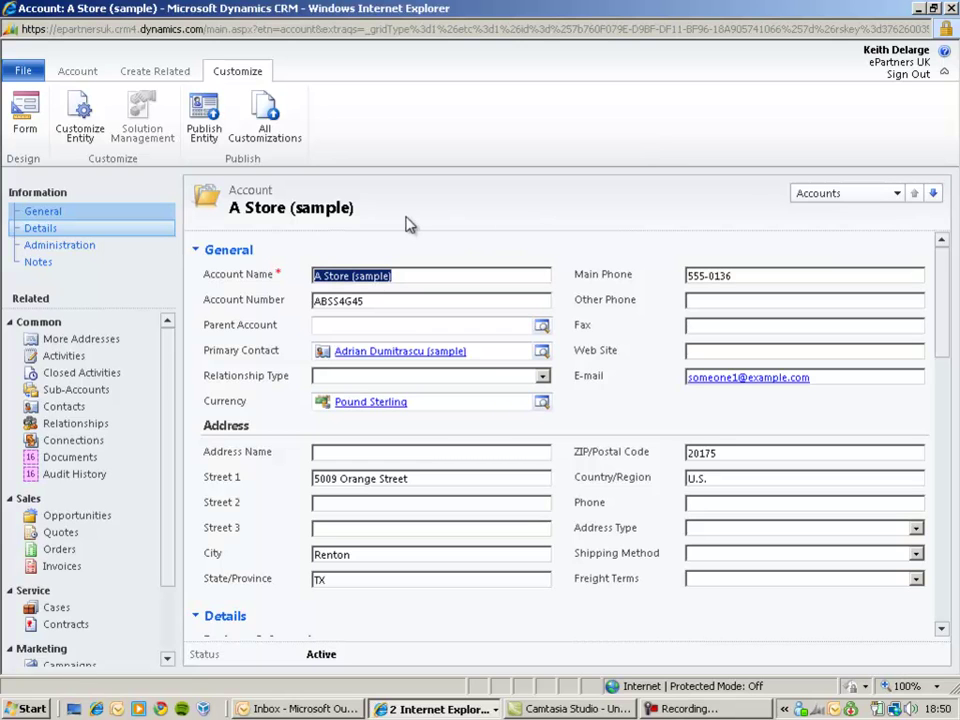
# Step: Reload the A Store (sample) account record and collapse its Details and Administration tabs to review the customized form
pyautogui.press('F5')
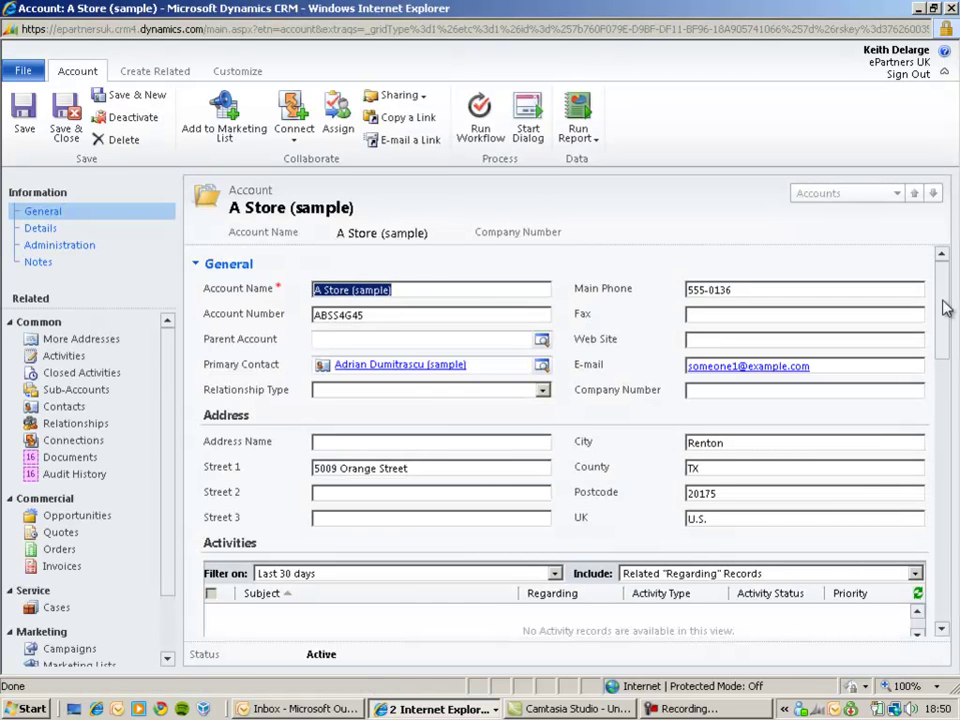
pyautogui.moveTo(945, 308); pyautogui.dragTo(946, 411)
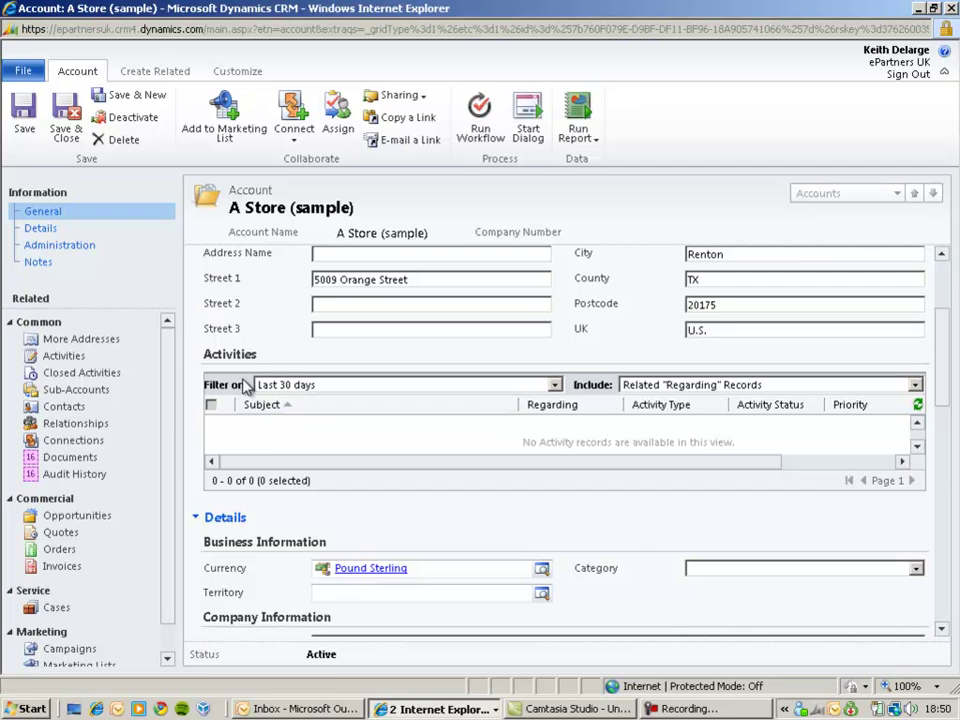
pyautogui.click(197, 517)
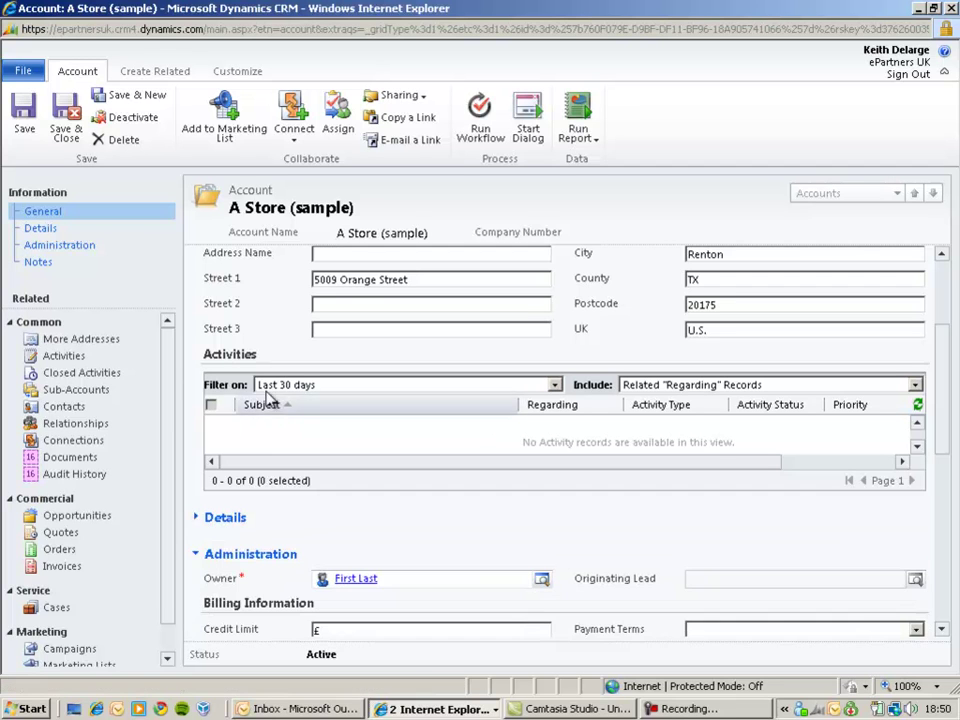
pyautogui.click(196, 553)
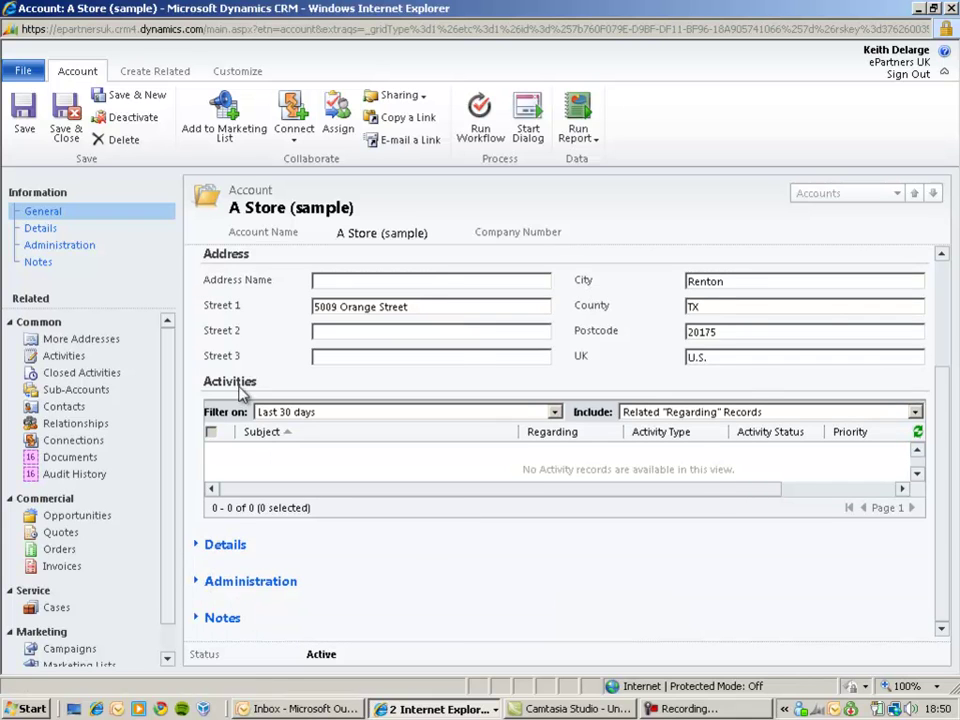